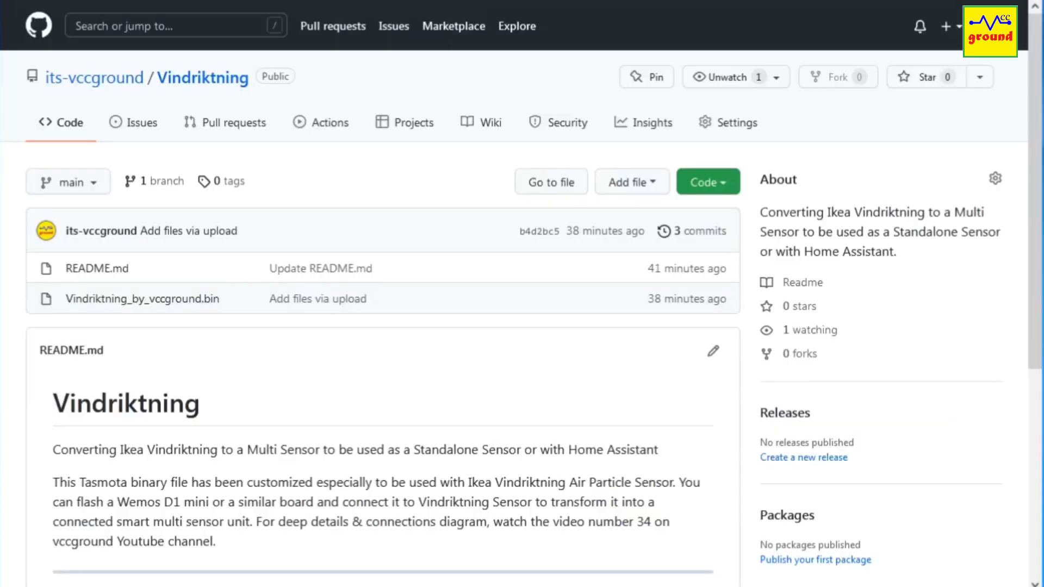
Download the GitHub repository as Vindriktning-main.zip and save the archive to disk
left_click_drag(1040, 220, 1040, 220)
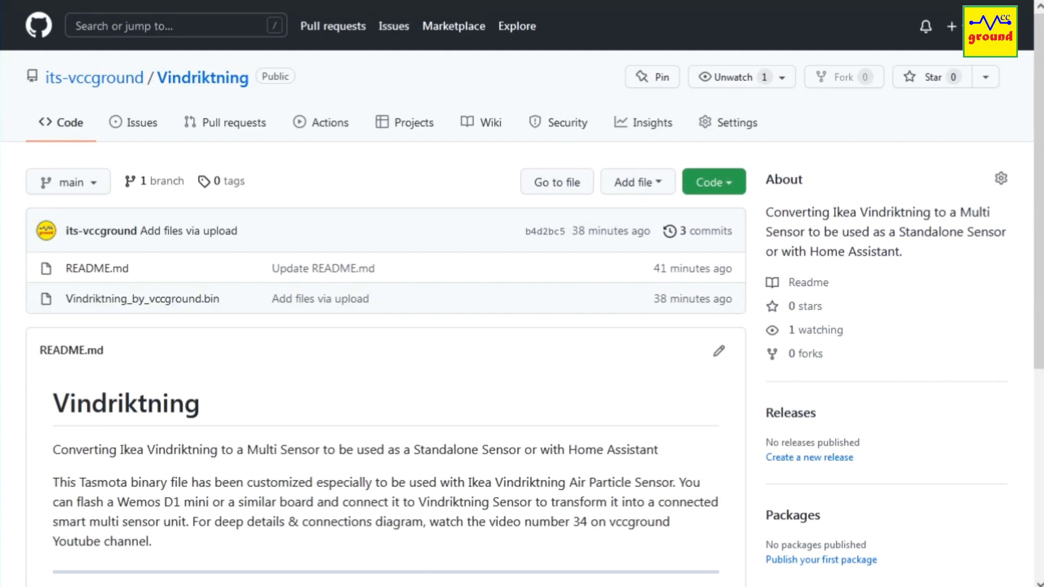
left_click(730, 189)
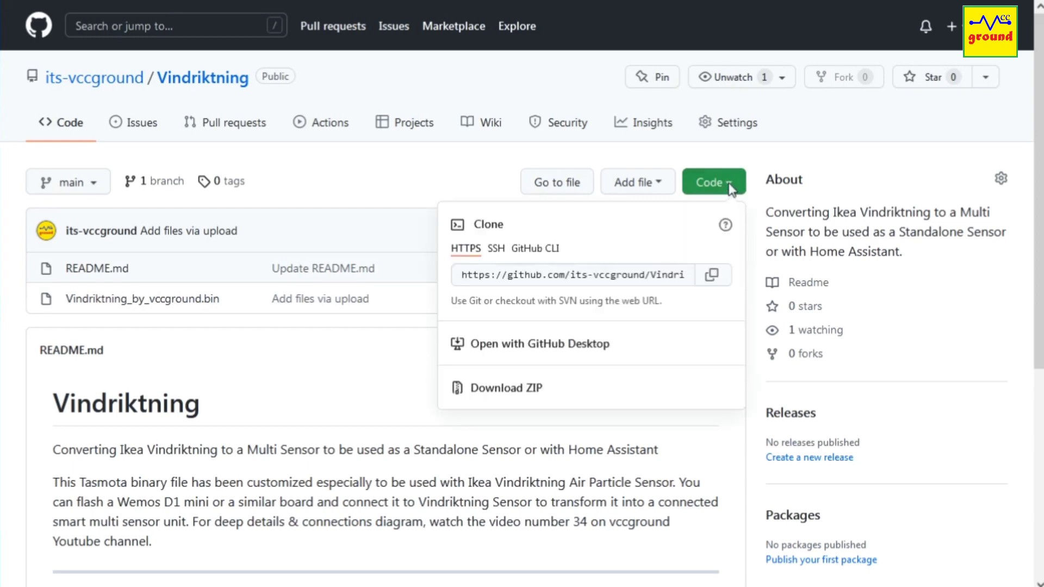
left_click(497, 389)
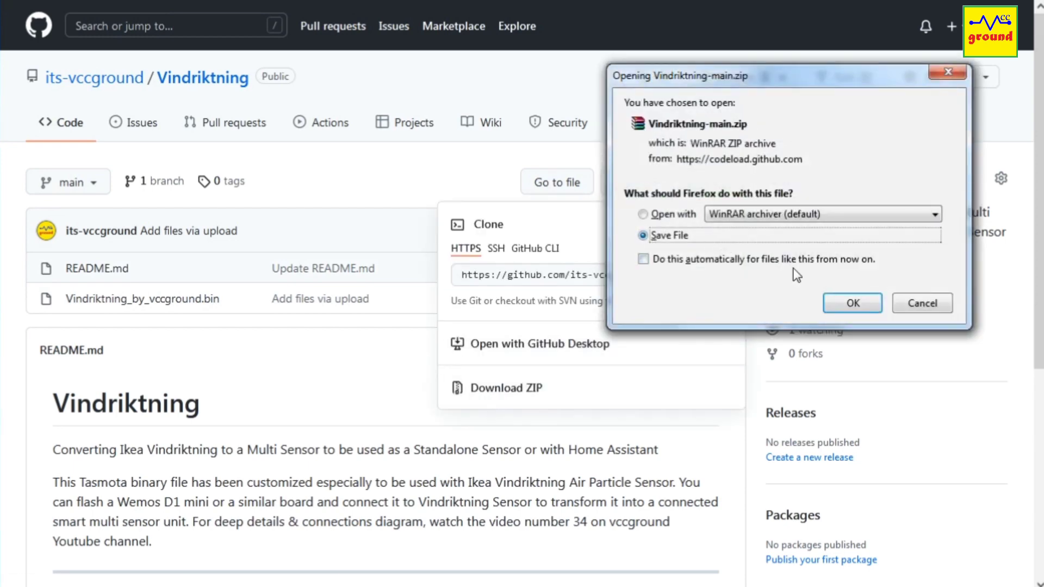
left_click(853, 303)
key("super+e")
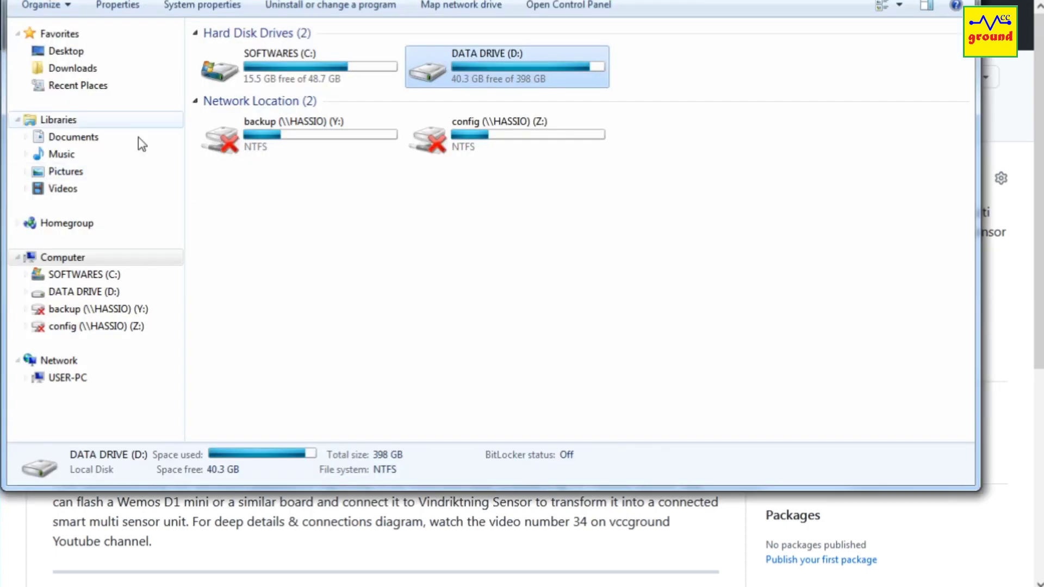
Extract Vindriktning-main.zip into Downloads with WinRAR and open the inner Vindriktning-main folder
left_click(90, 71)
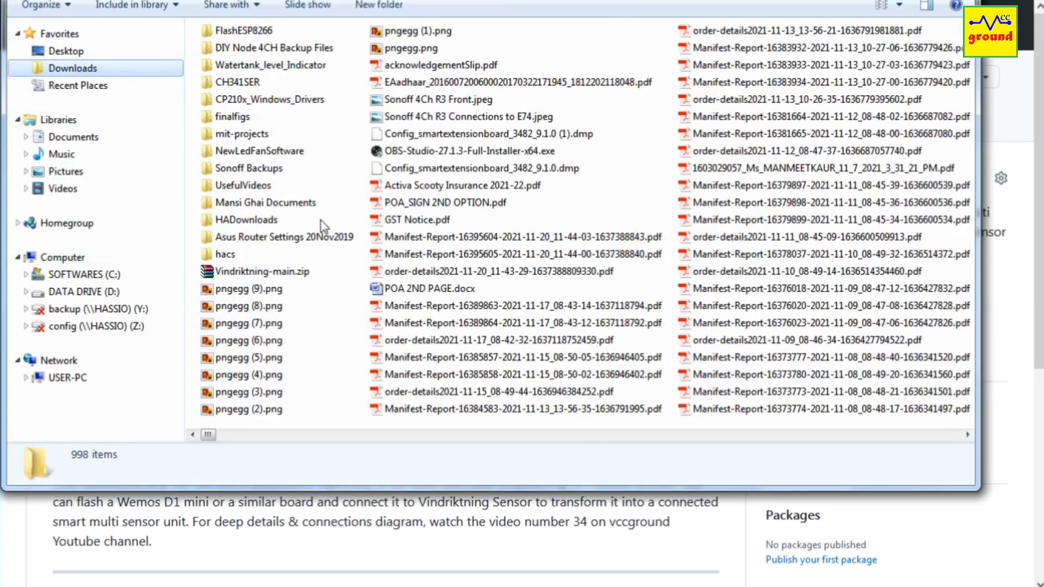
double_click(253, 273)
left_click(79, 170)
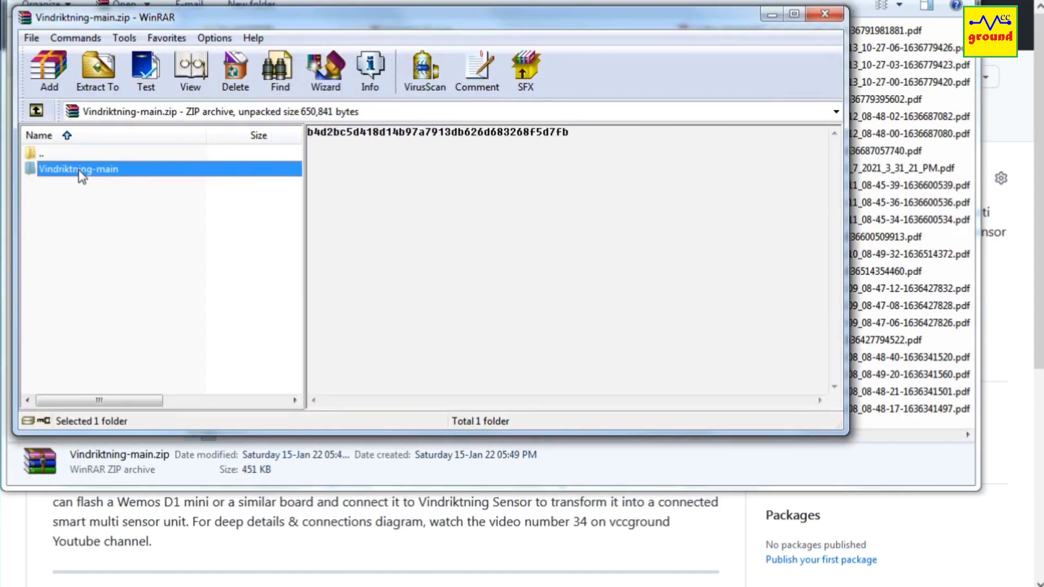
double_click(79, 171)
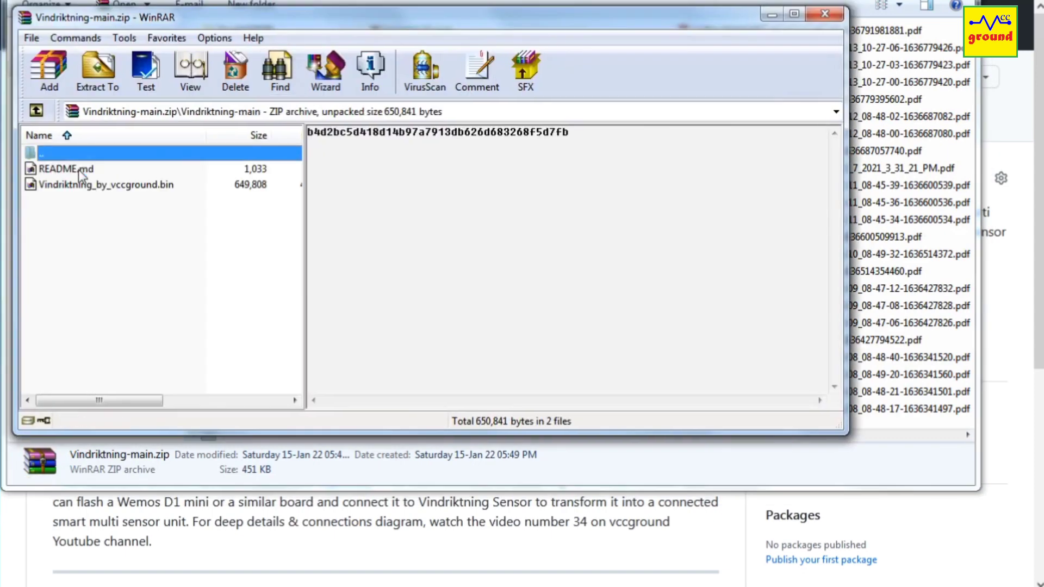
left_click(98, 71)
left_click(460, 398)
left_click(830, 14)
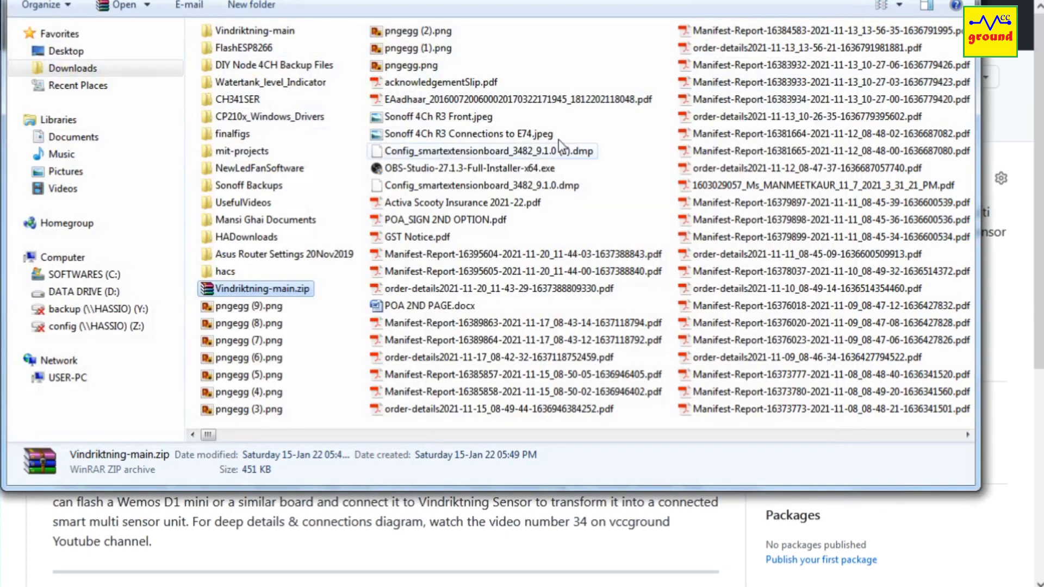
double_click(262, 34)
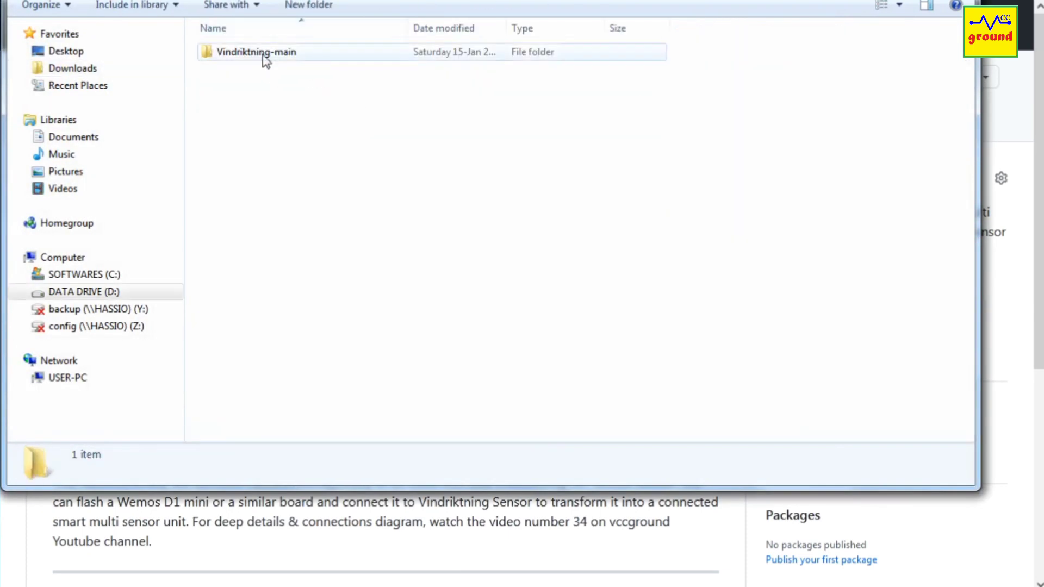
double_click(263, 52)
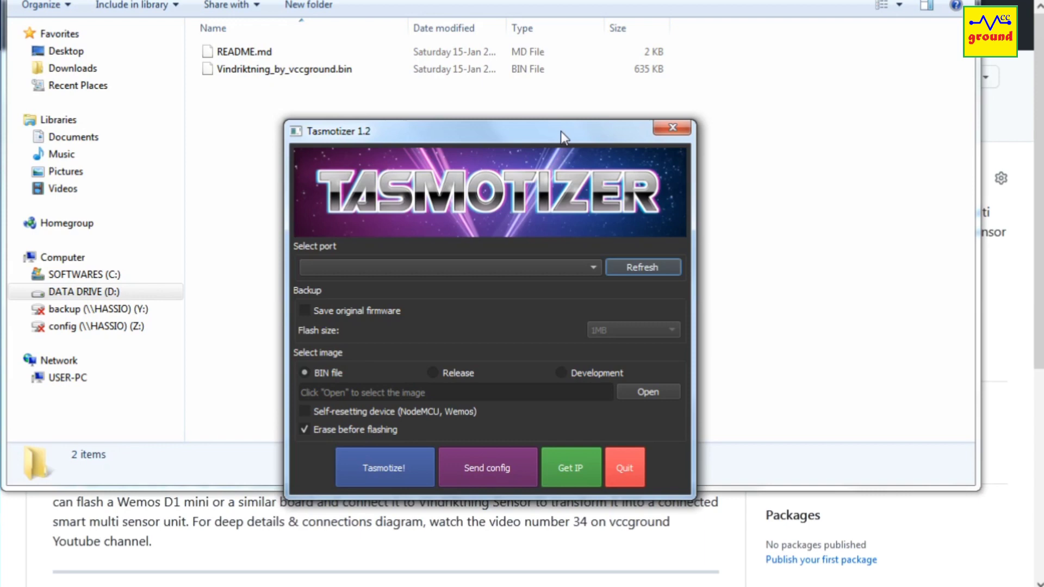
Select Vindriktning_by_vccground.bin from the inner Vindriktning-main folder as the firmware image
left_click(648, 391)
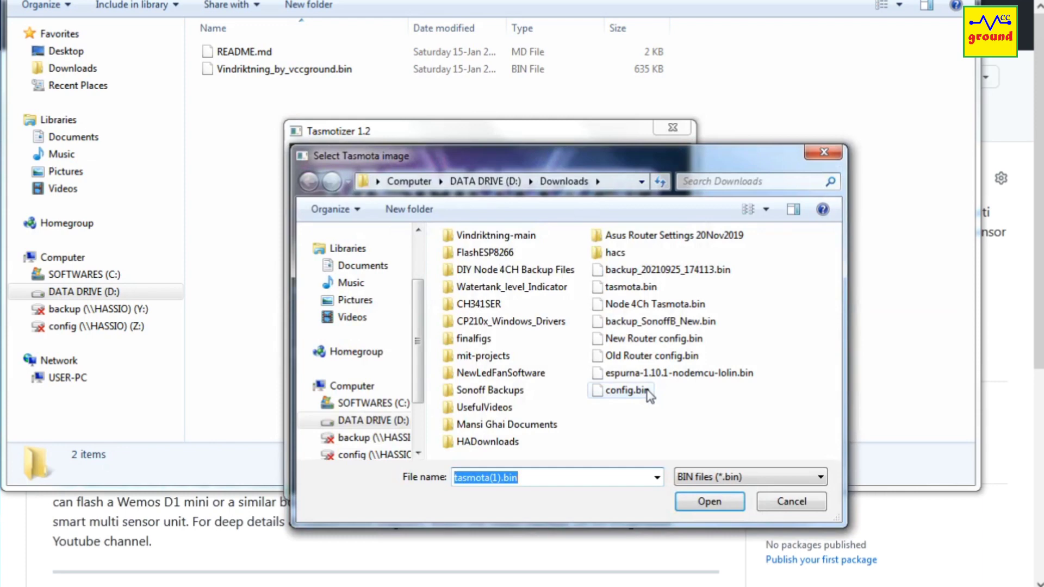
double_click(504, 239)
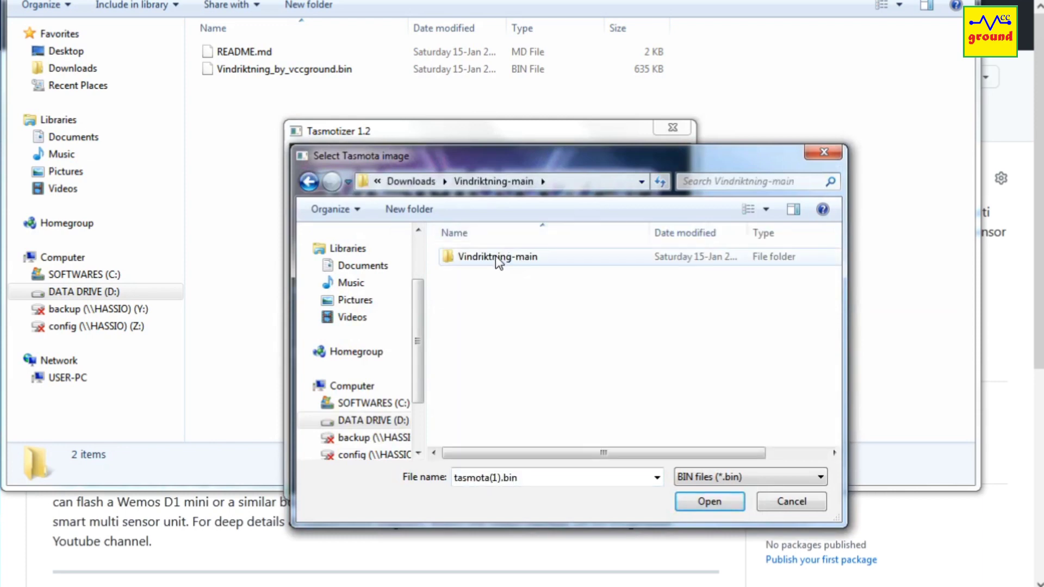
double_click(495, 256)
left_click(496, 259)
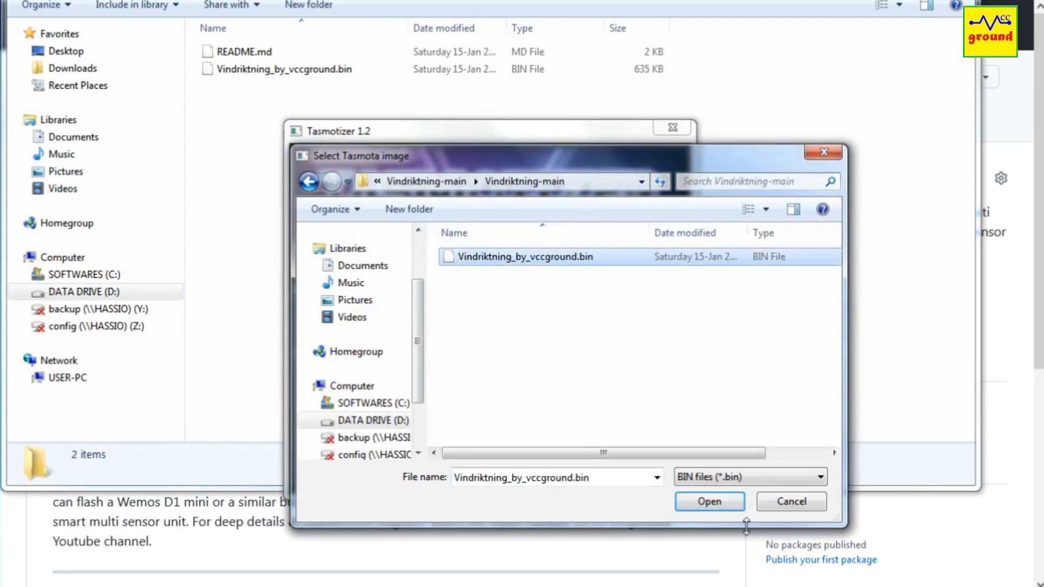
left_click(713, 502)
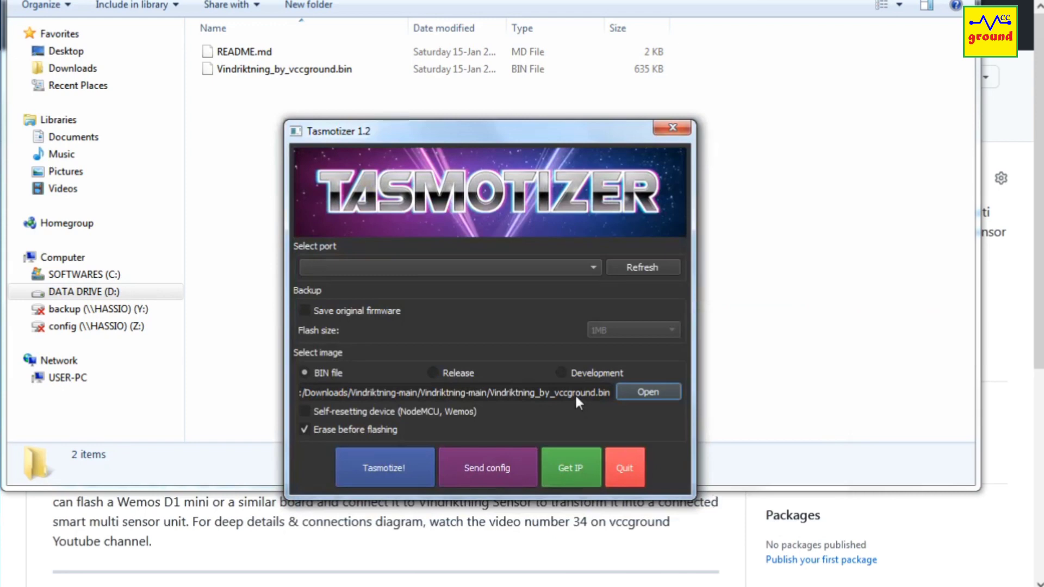
Flash the firmware to the ESP8266 on COM7, acknowledge success and quit Tasmotizer
left_click(653, 270)
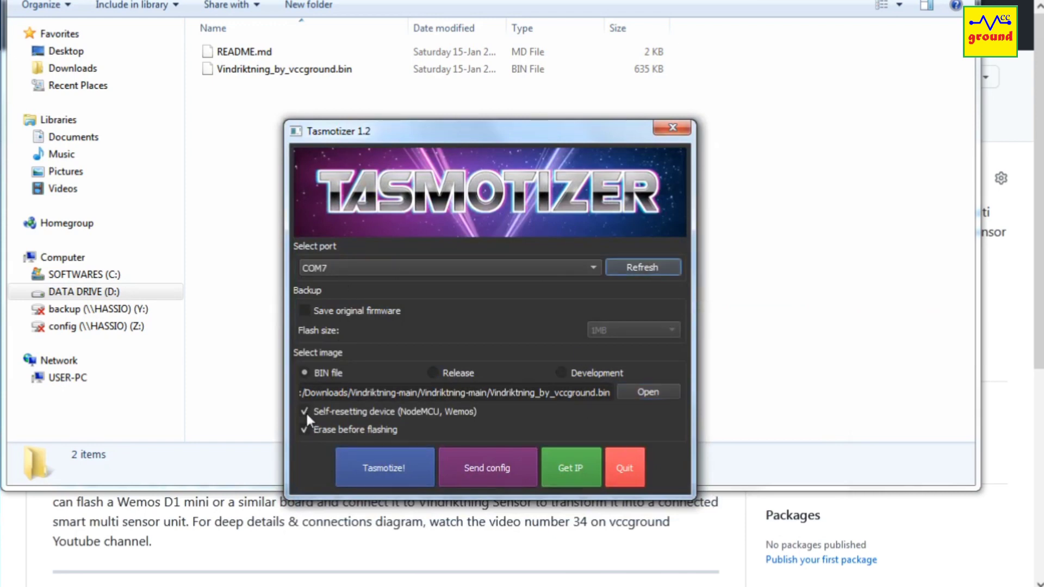
left_click(392, 469)
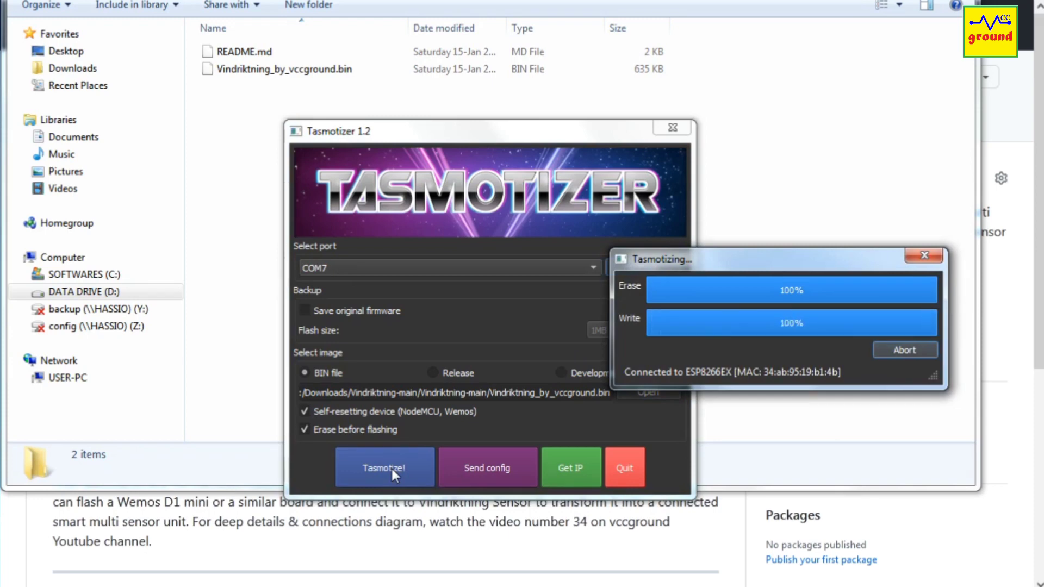
left_click(516, 328)
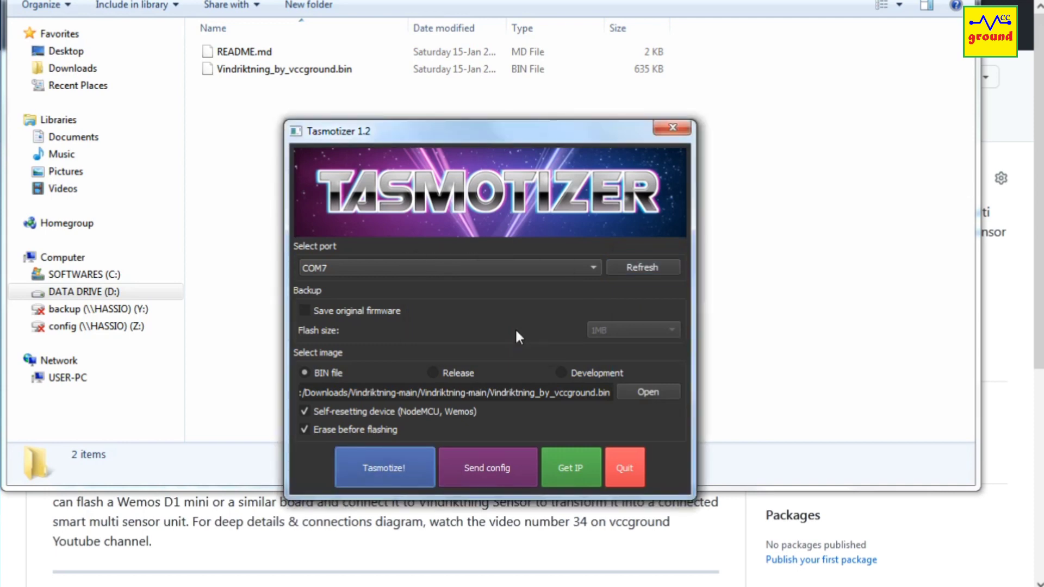
left_click(627, 470)
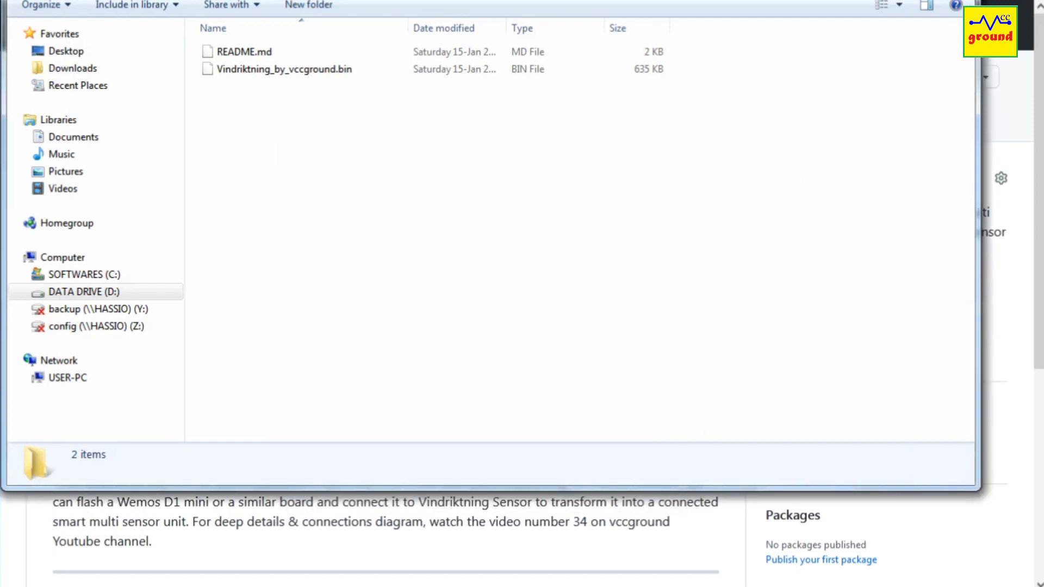
Connect the device to the AAP_Ext WiFi network with its password and save
key("alt+F4")
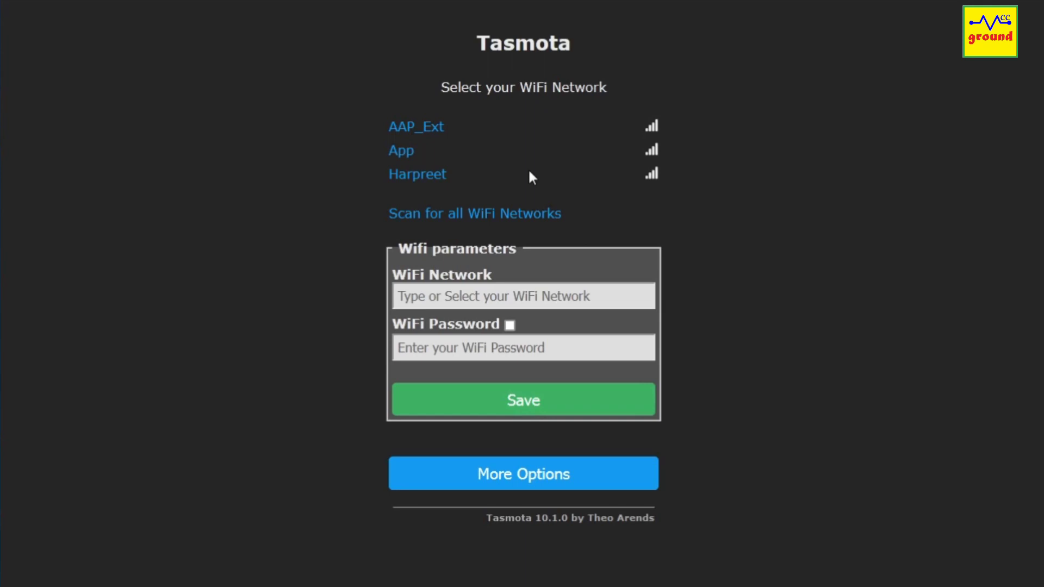
left_click(426, 134)
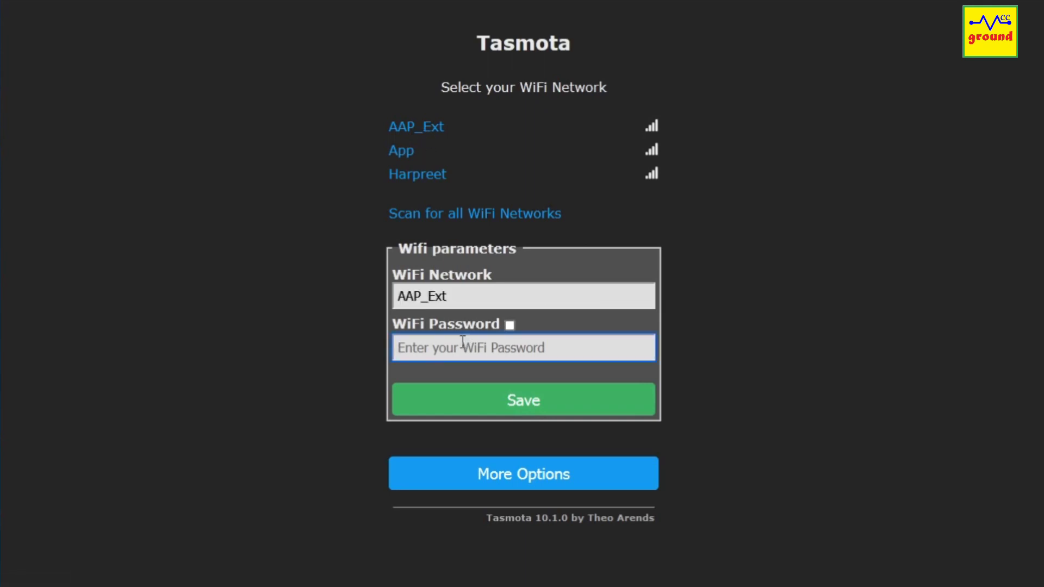
type("•••••••")
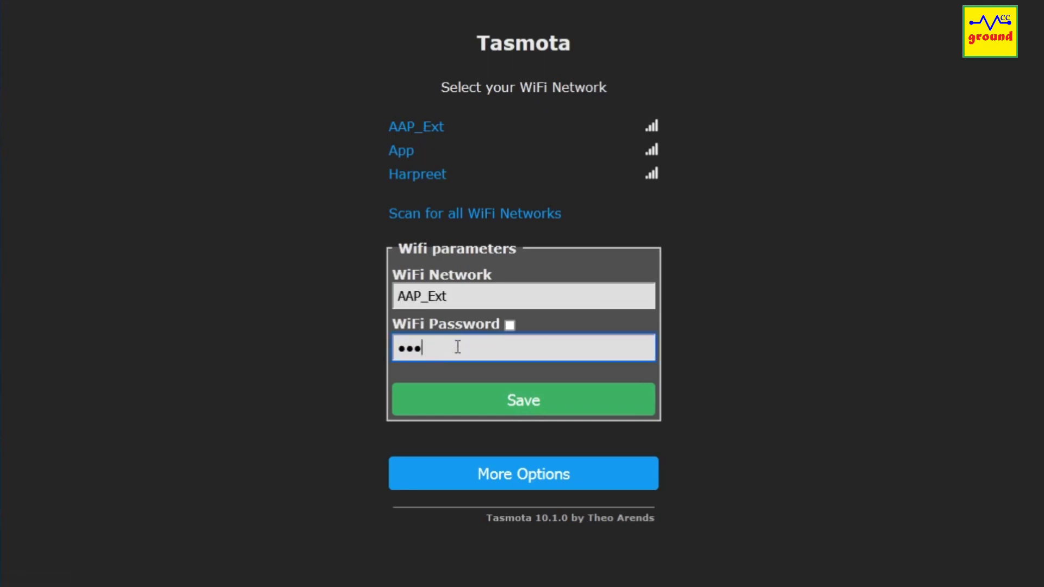
type("•")
left_click(498, 405)
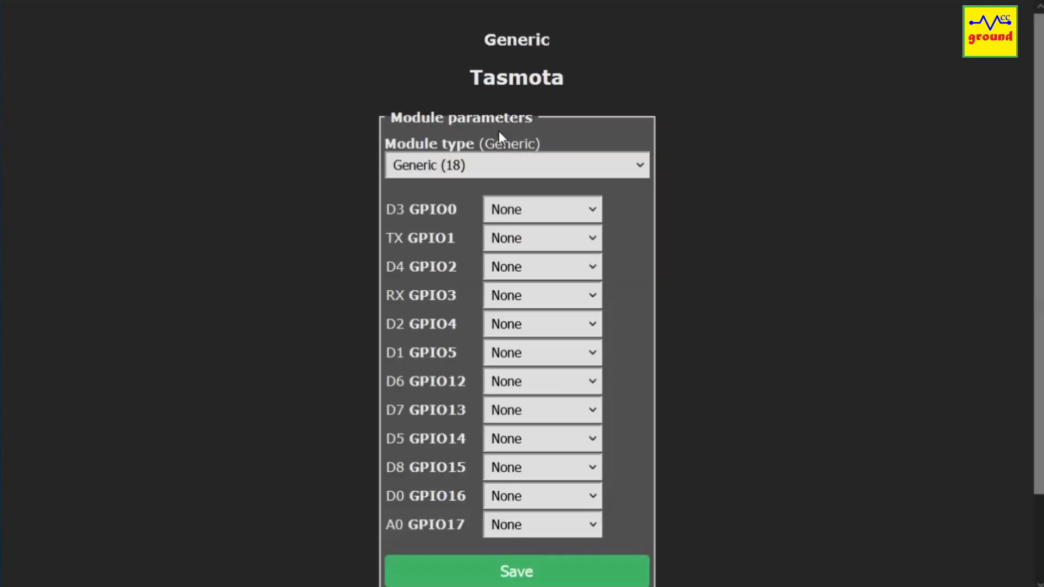
Switch the module type to Vindriktning_by_vccground (0) and save it
left_click(524, 165)
scroll(531, 311, "up", 10)
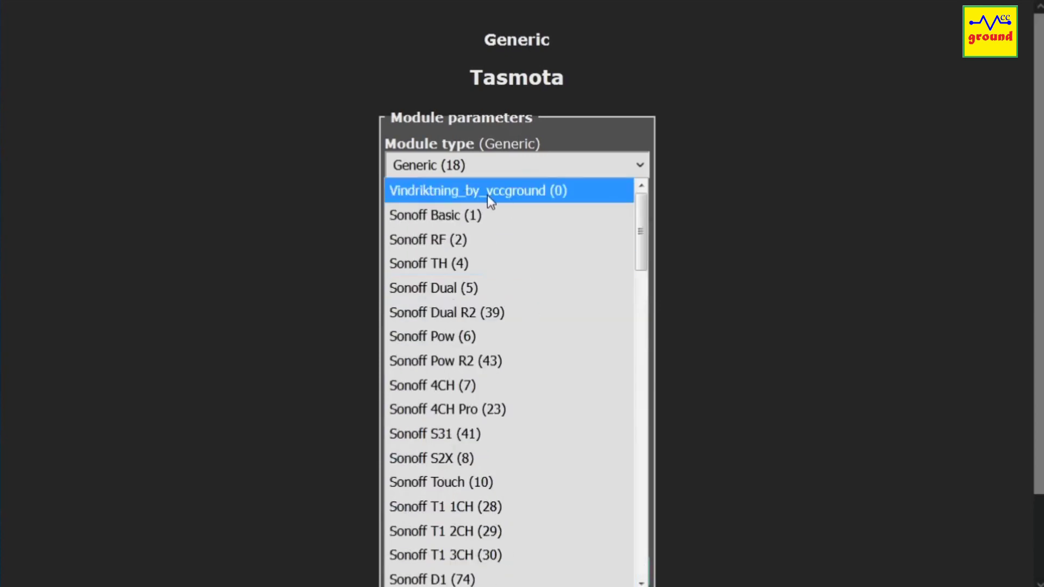
left_click(481, 194)
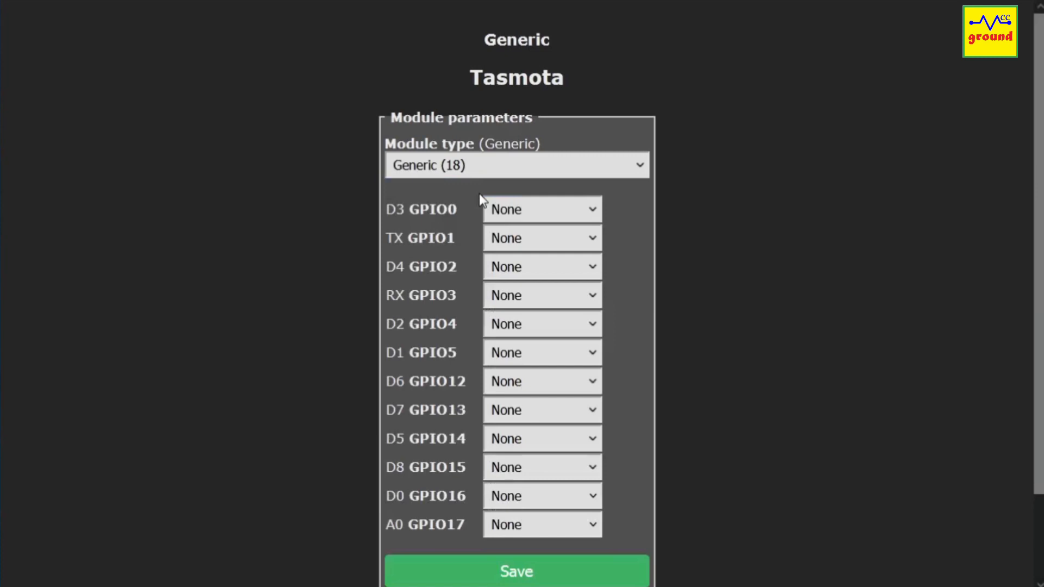
left_click(527, 576)
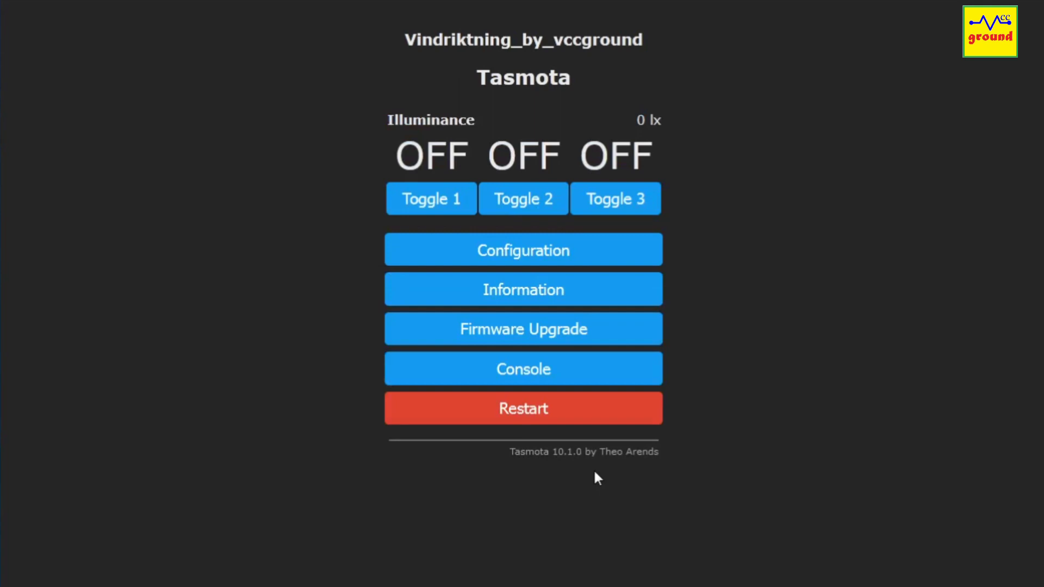
left_click(532, 268)
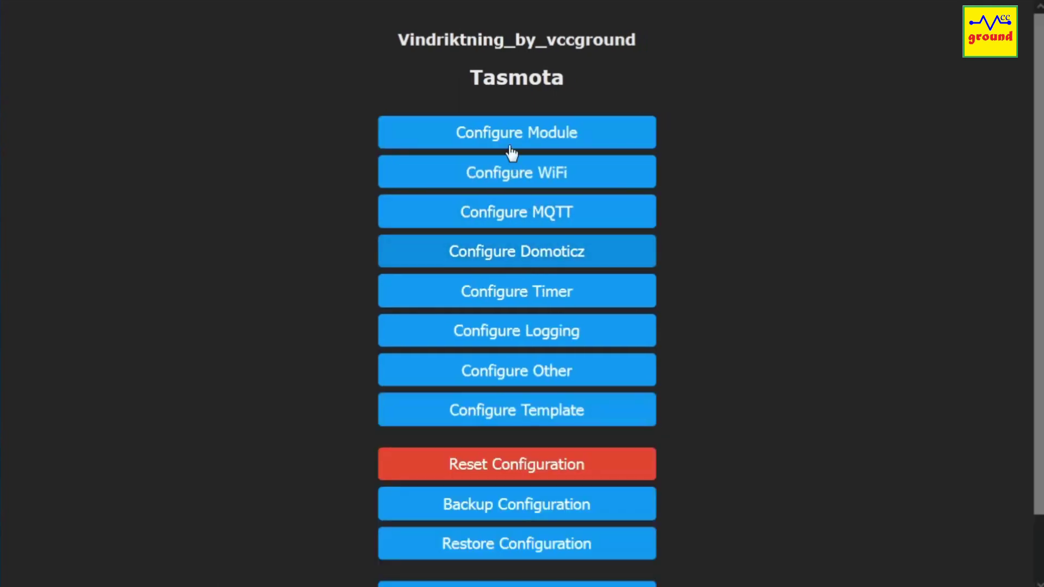
Set D1 GPIO5 to I2C SCL and D2 GPIO4 to I2C SDA in the module settings
left_click(507, 134)
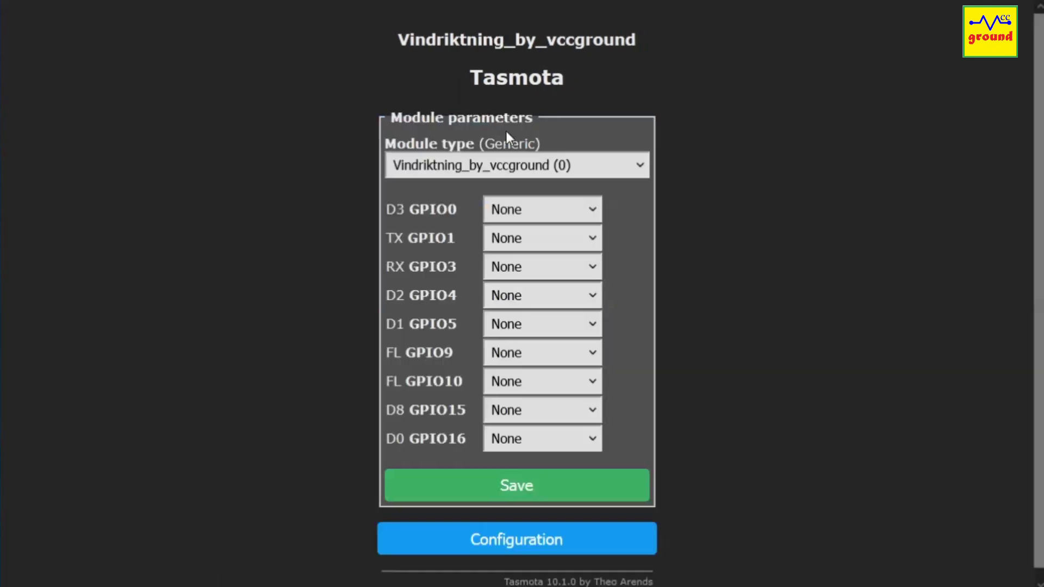
left_click(520, 325)
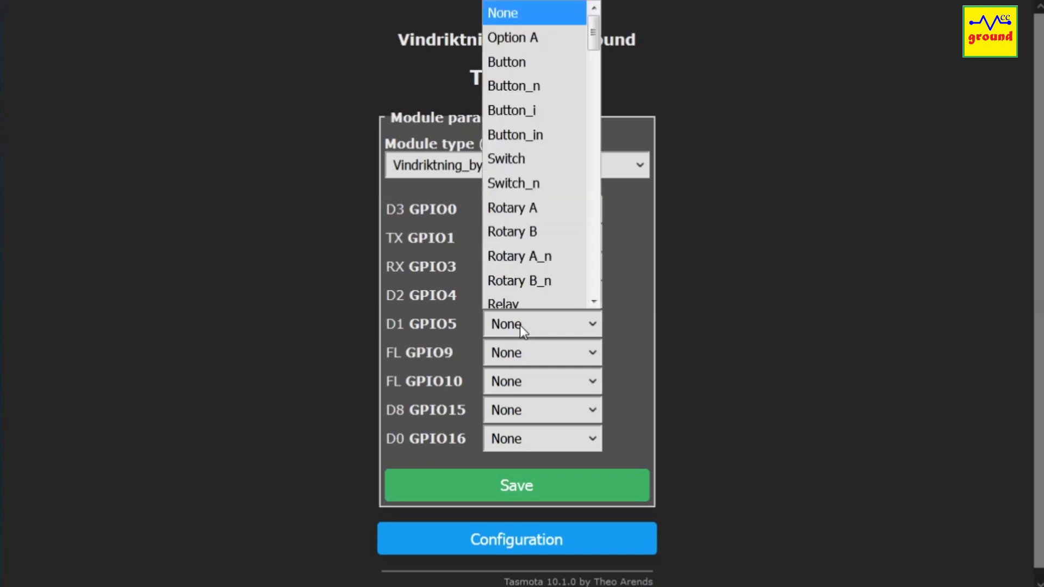
scroll(547, 270, "down", 5)
scroll(547, 269, "down", 2)
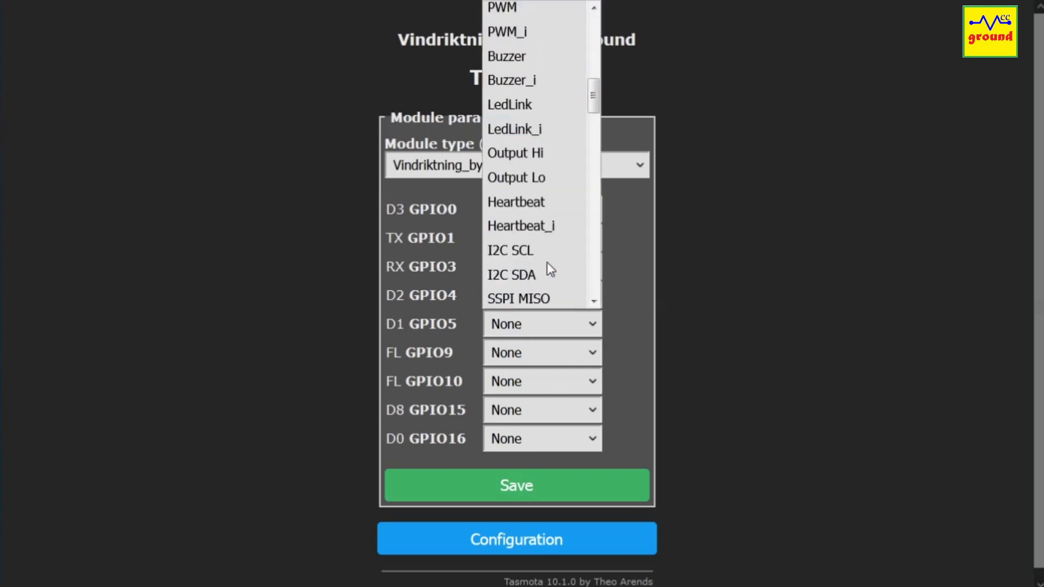
left_click(510, 253)
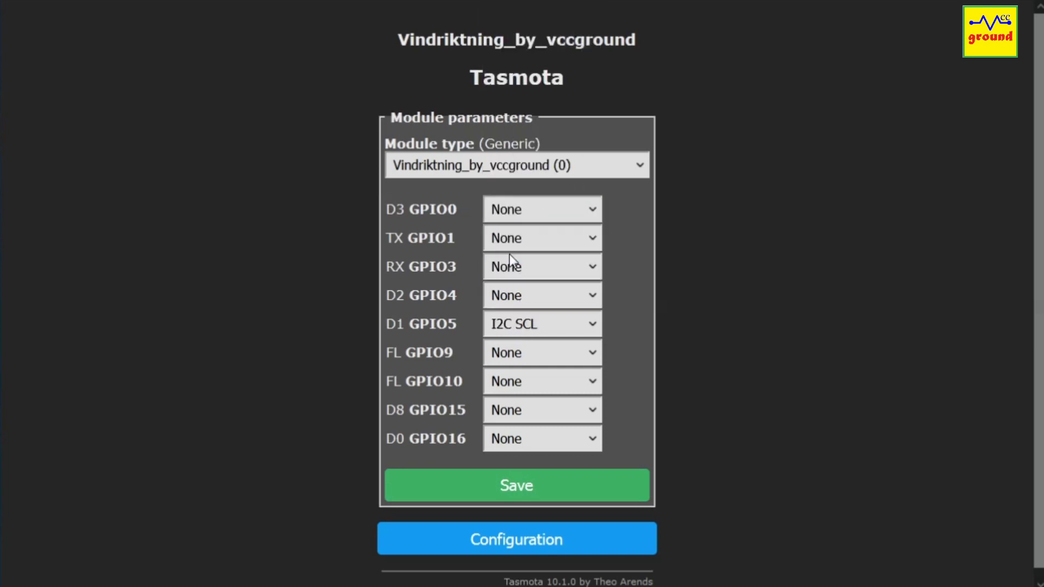
left_click(530, 300)
scroll(529, 340, "down", 8)
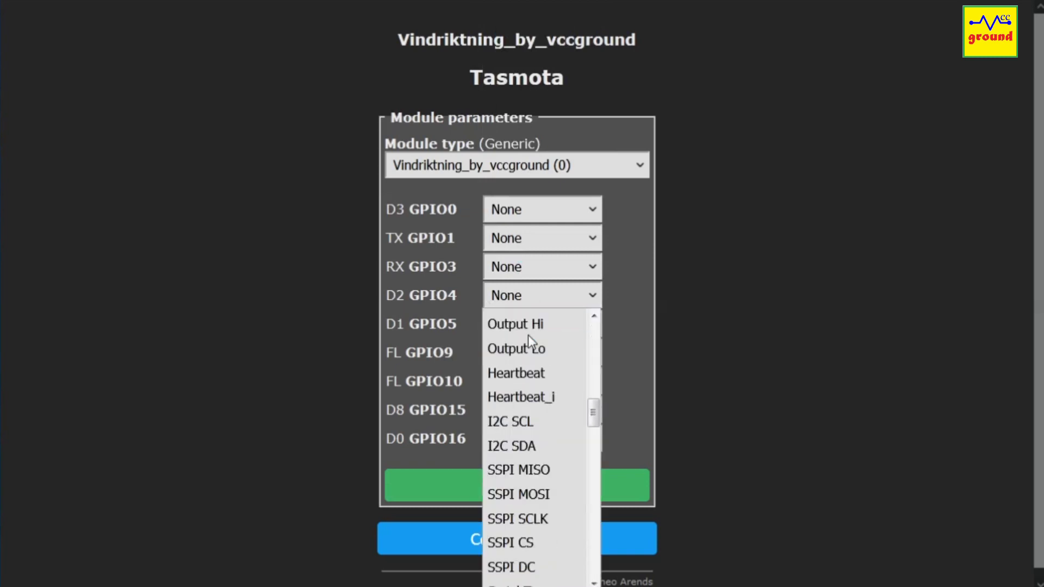
left_click(534, 446)
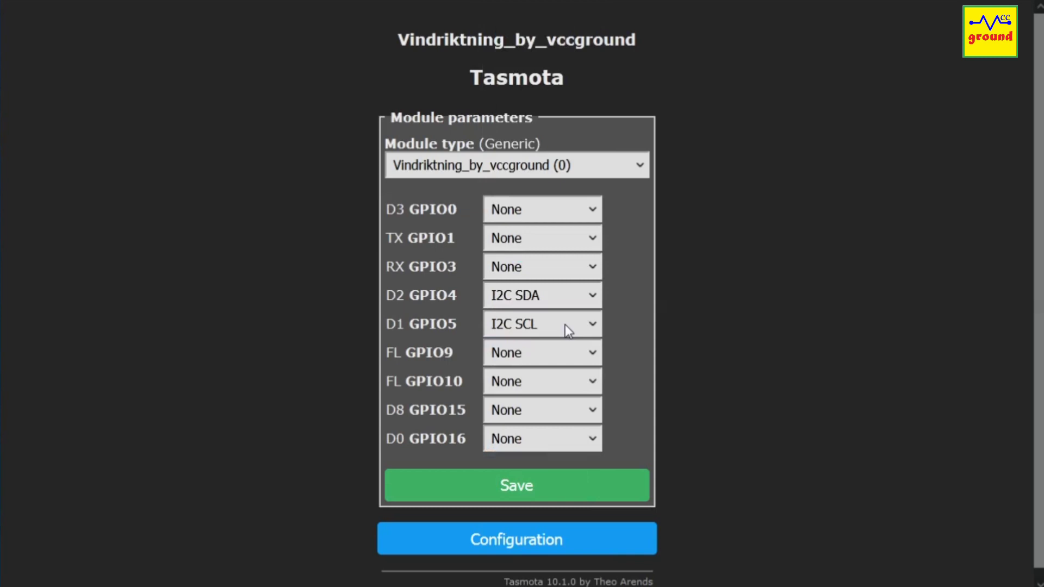
Reassign D2 GPIO4 to AM2301, reset D1 GPIO5 to None, and save with restart
left_click(559, 296)
scroll(561, 416, "up", 3)
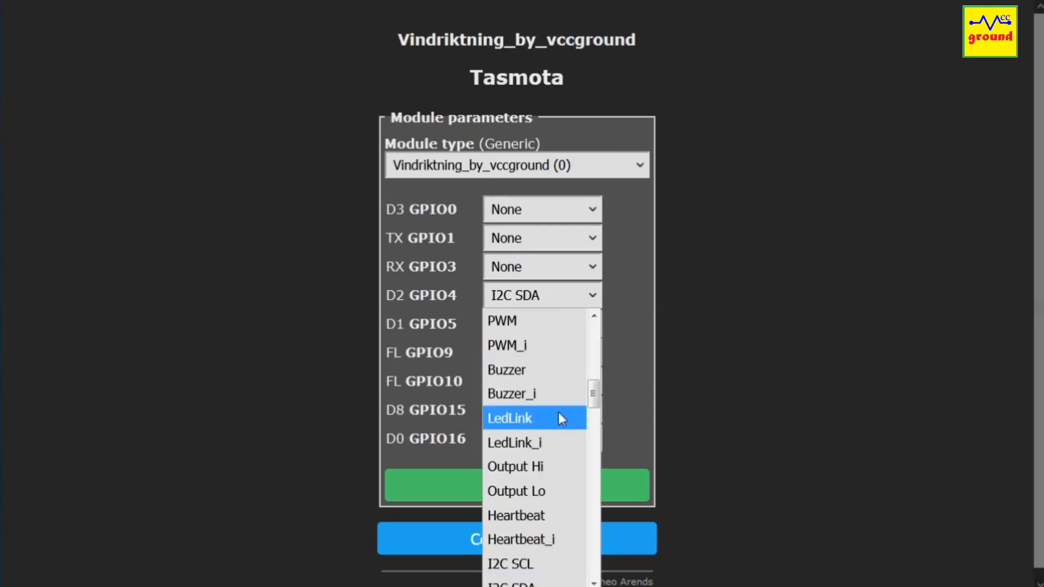
scroll(559, 423, "down", 4)
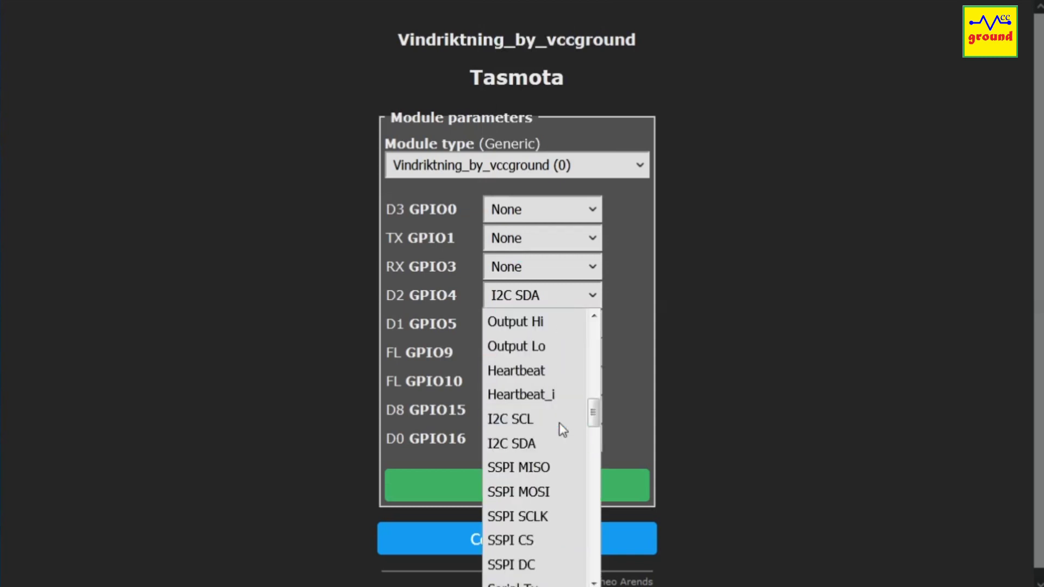
scroll(559, 423, "down", 6)
scroll(559, 424, "up", 2)
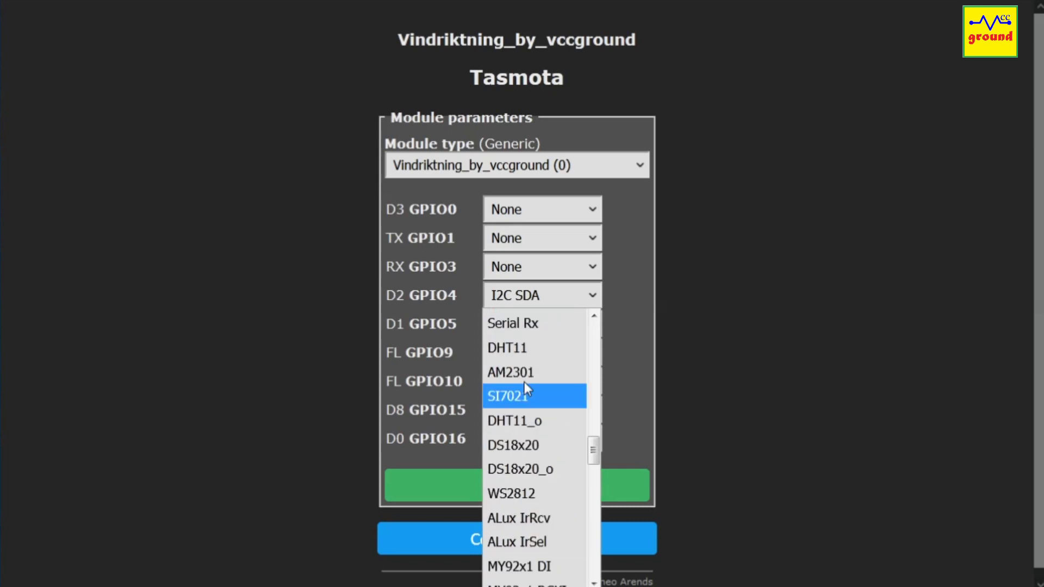
left_click(517, 375)
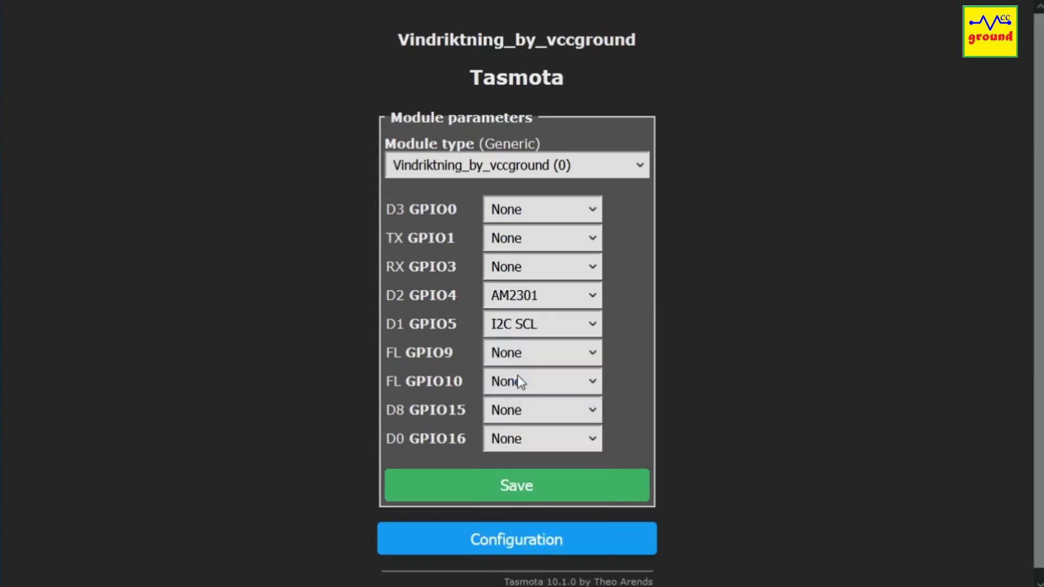
left_click(543, 326)
scroll(549, 283, "up", 6)
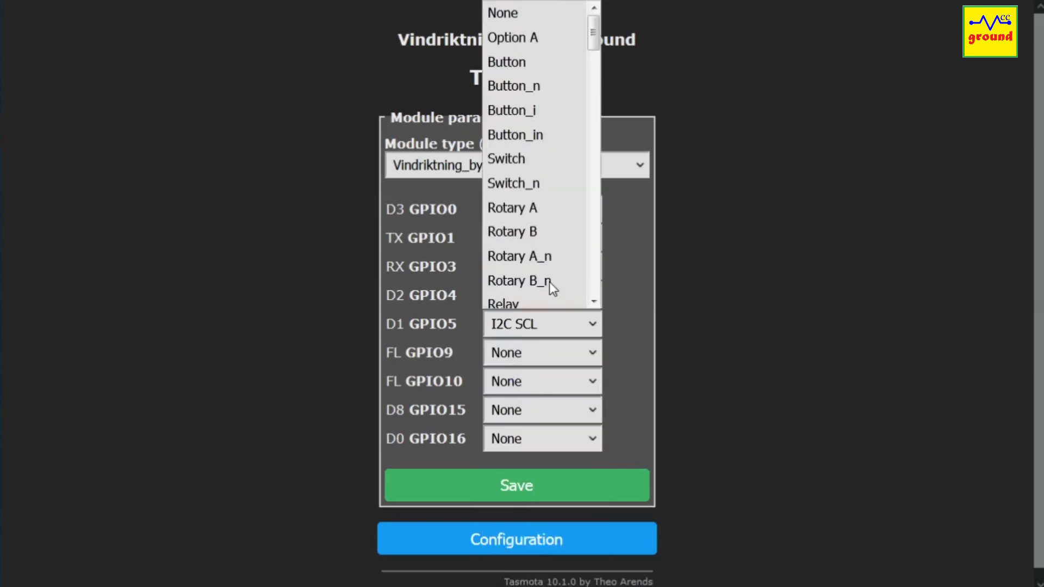
left_click(510, 16)
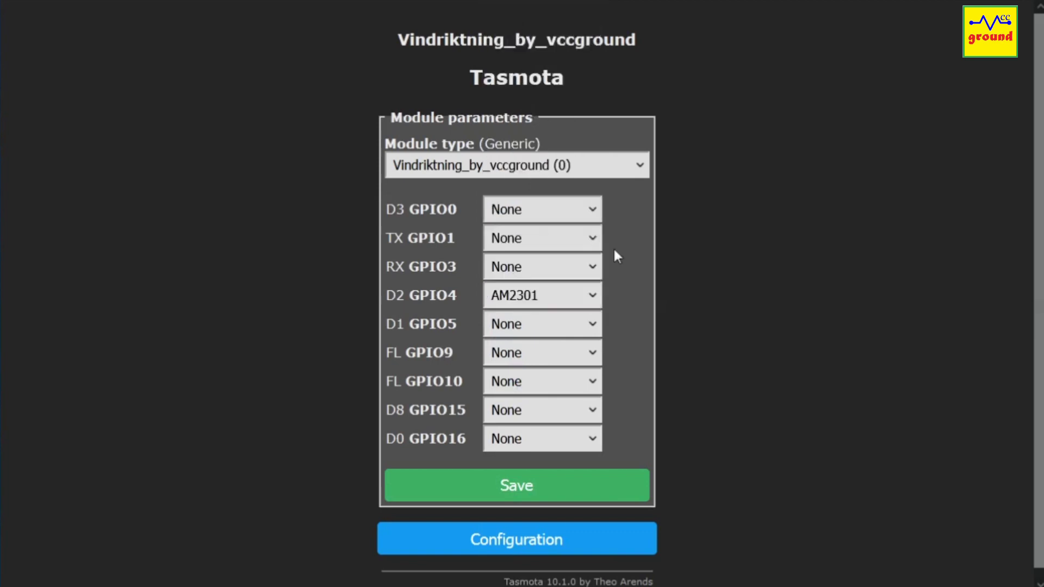
left_click(539, 486)
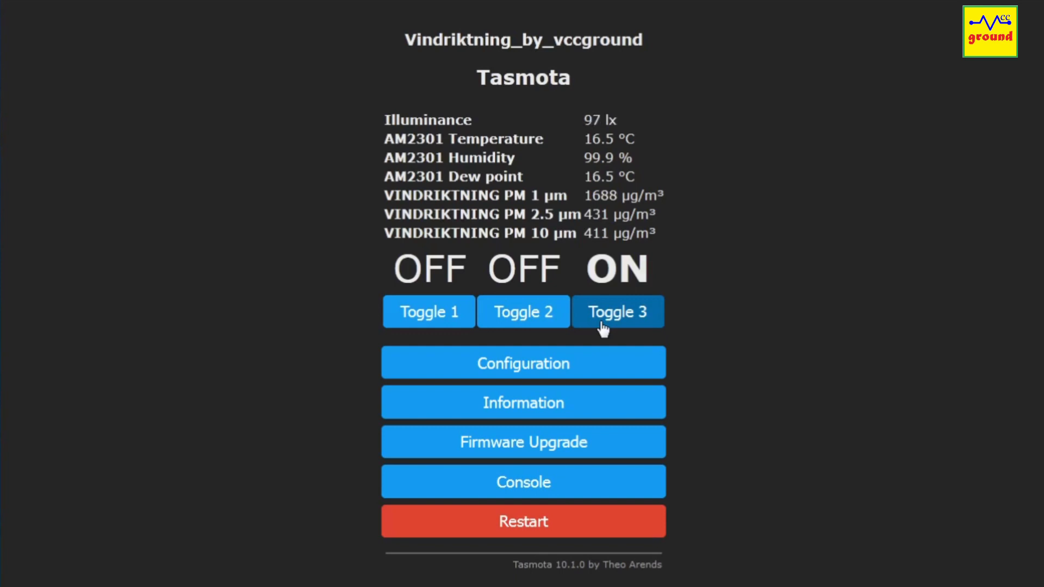
Open the Configuration menu from the Tasmota main page
left_click(599, 369)
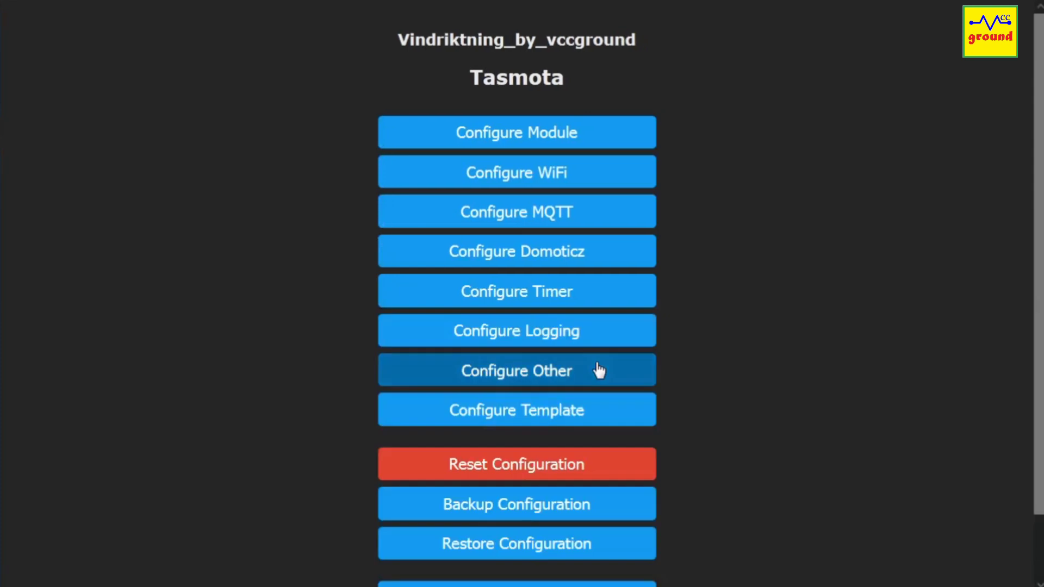
Set Device Name Vindriktning1 and Friendly Names GreenLed, OrangeLED, RedLed, then save
left_click(526, 375)
left_click_drag(470, 377, 388, 383)
type("Vin")
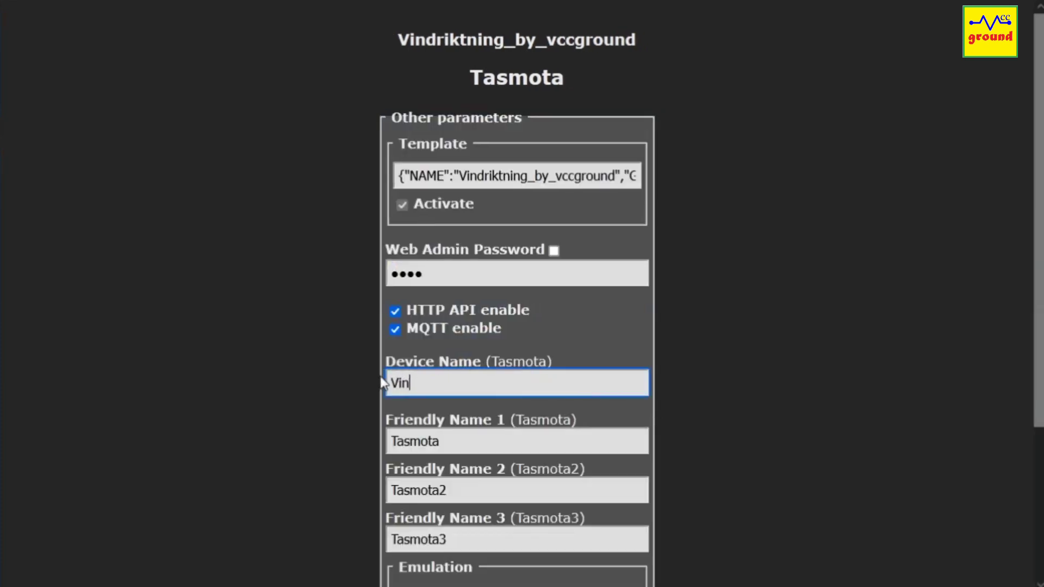
type("driktning1")
key("Tab")
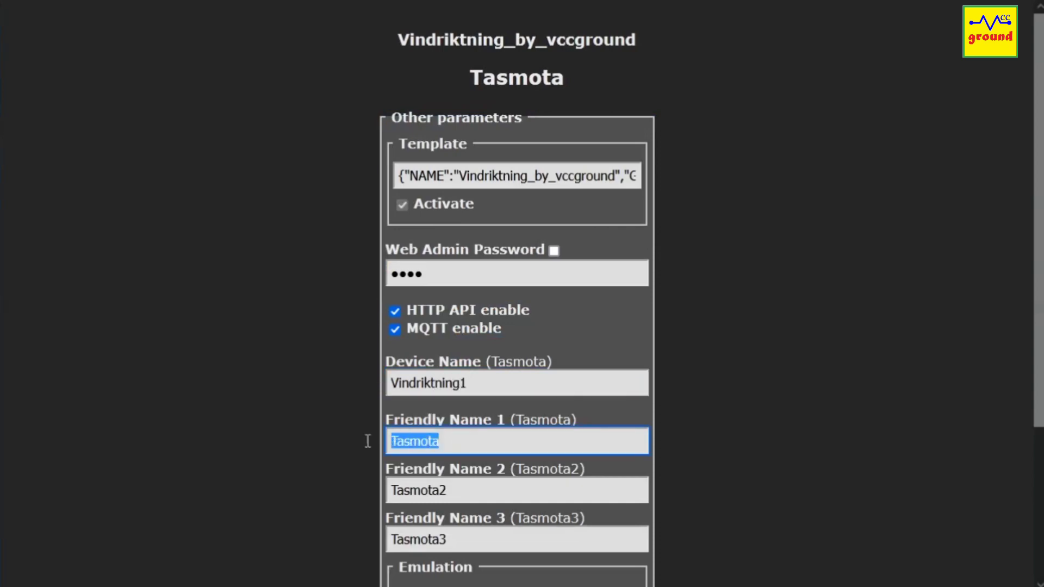
type("Green")
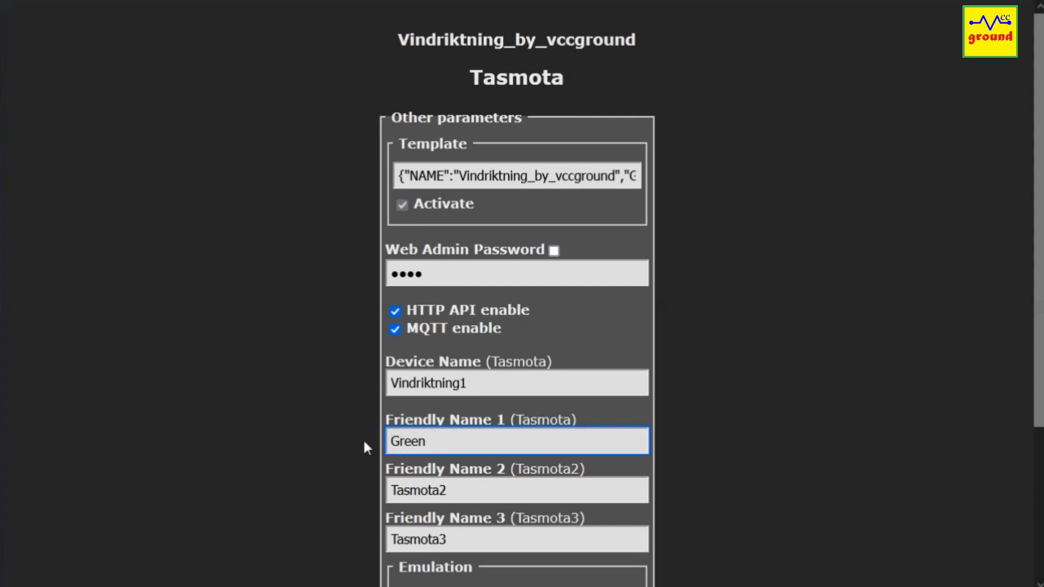
type("Led")
key("Tab")
type("Orang")
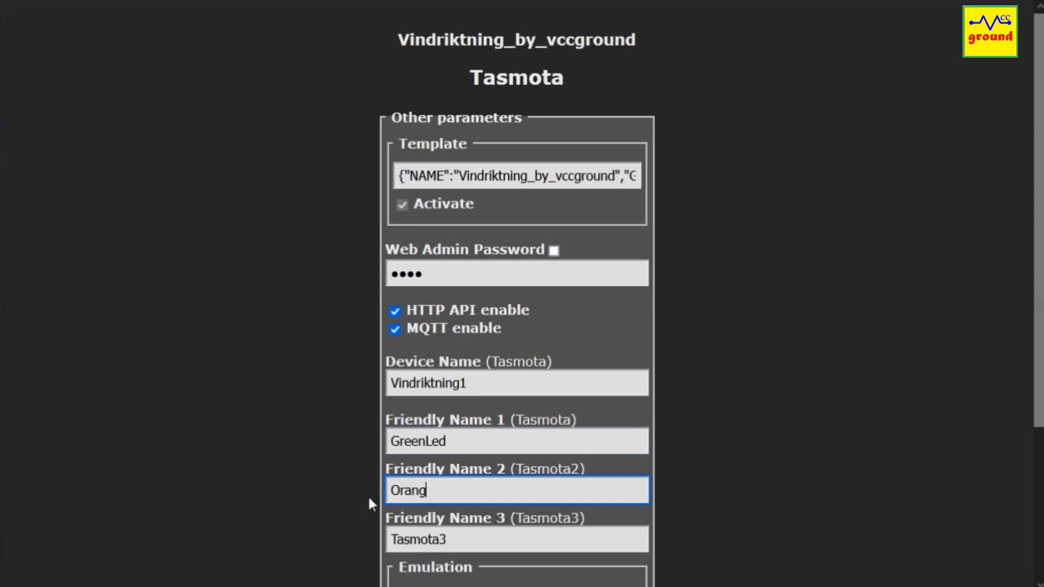
type("eLED")
key("Tab")
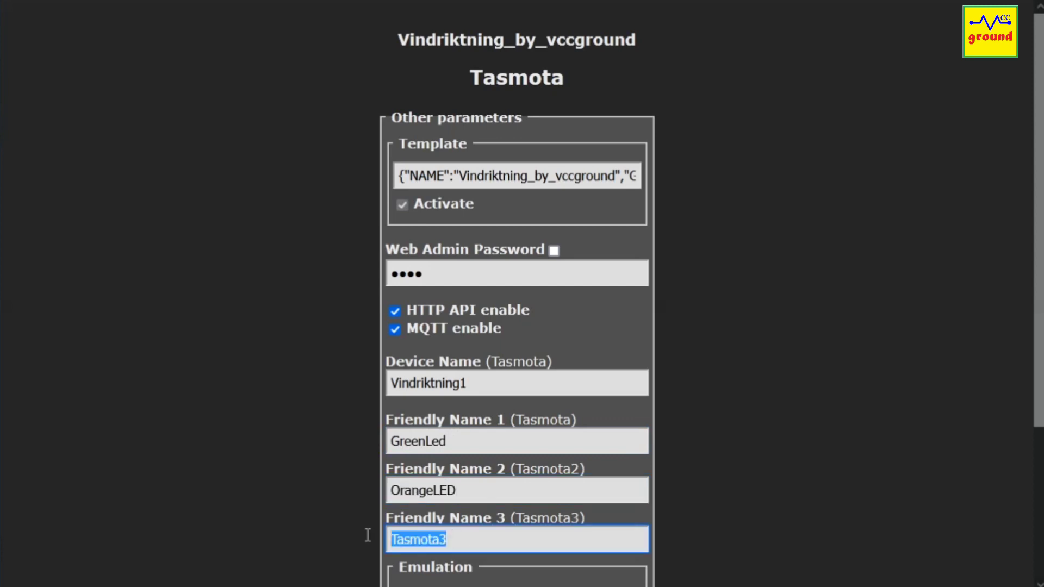
type("RedLed")
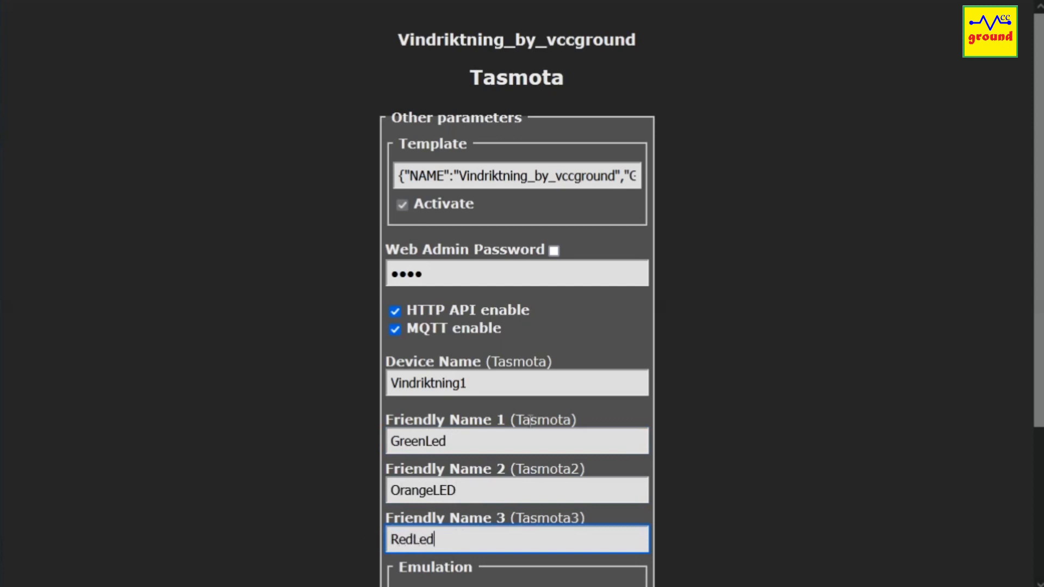
scroll(531, 420, "down", 3)
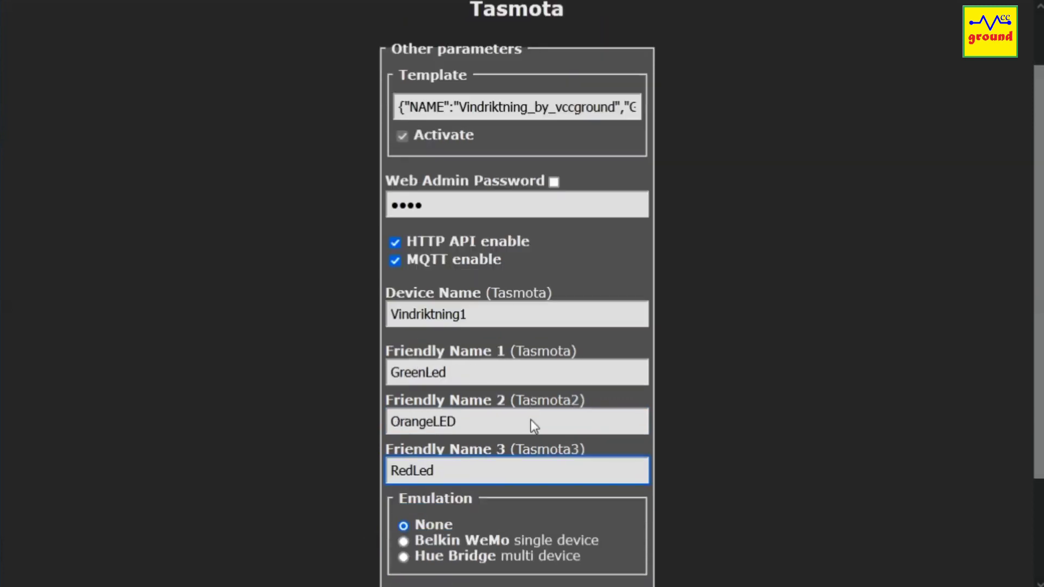
left_click(526, 477)
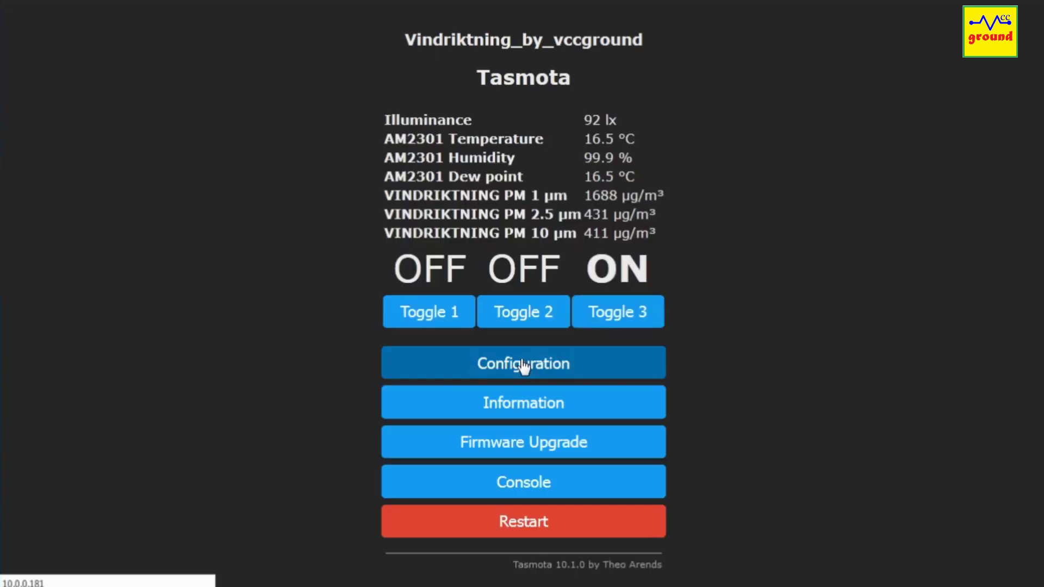
left_click(523, 366)
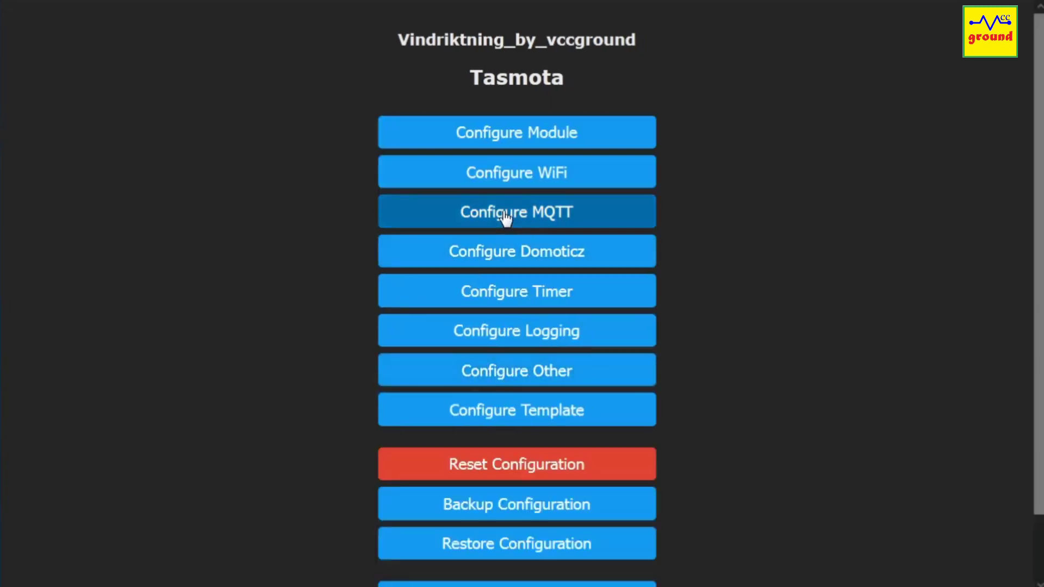
Set MQTT host 10.0.0.150, the broker user name and password, and topic vindriktning1, then save
left_click(506, 213)
left_click(460, 164)
type("10")
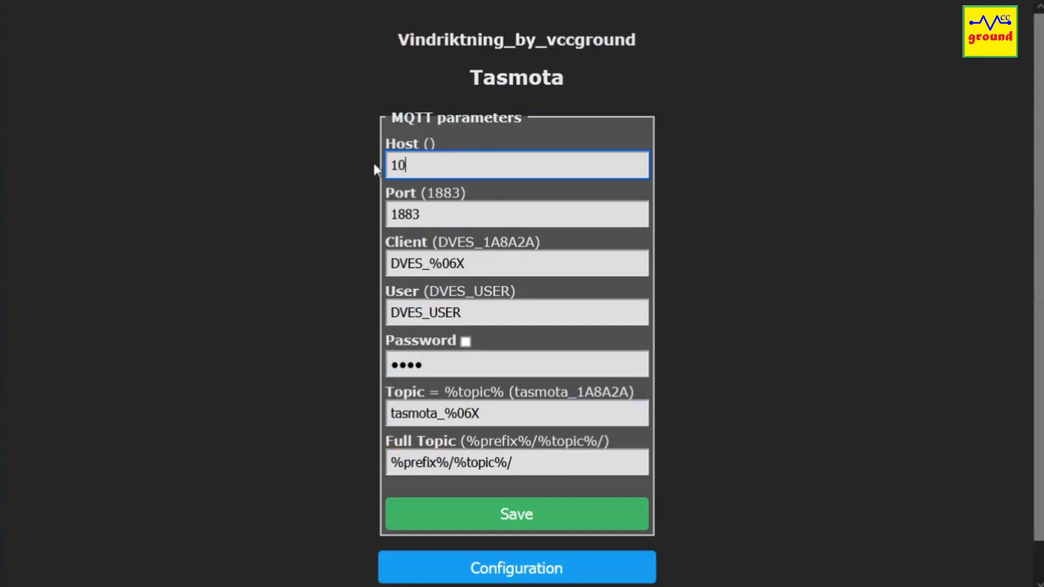
type(".0.0.150")
left_click_drag(482, 315, 337, 322)
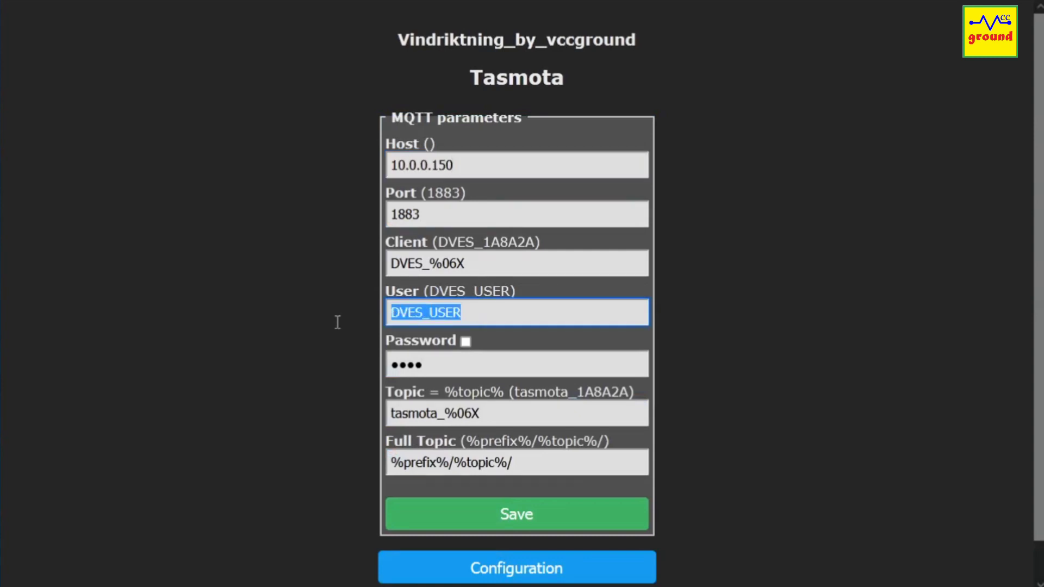
type("tiny")
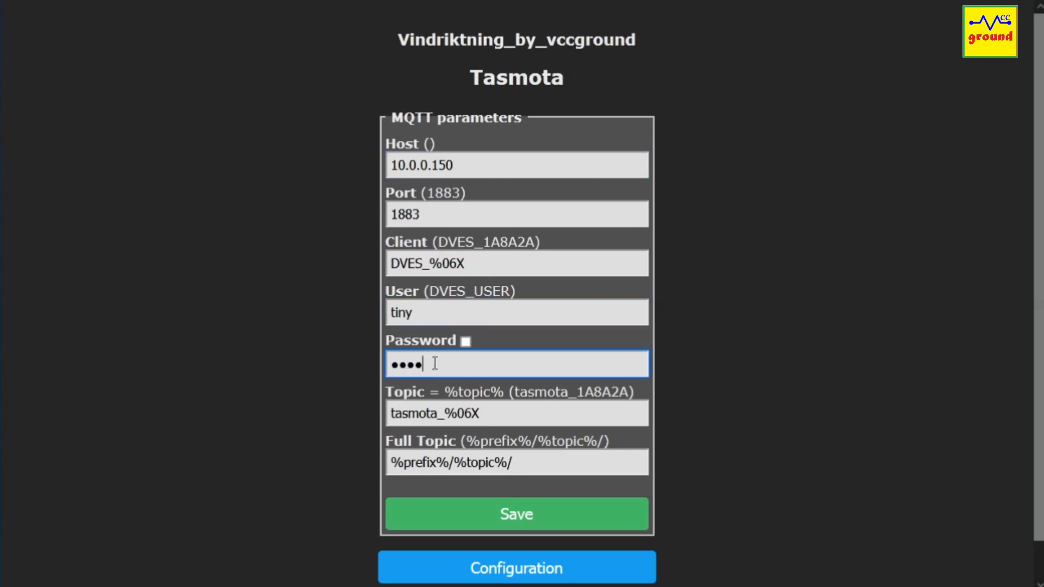
left_click_drag(435, 361, 361, 361)
type("**********")
left_click_drag(503, 414, 376, 414)
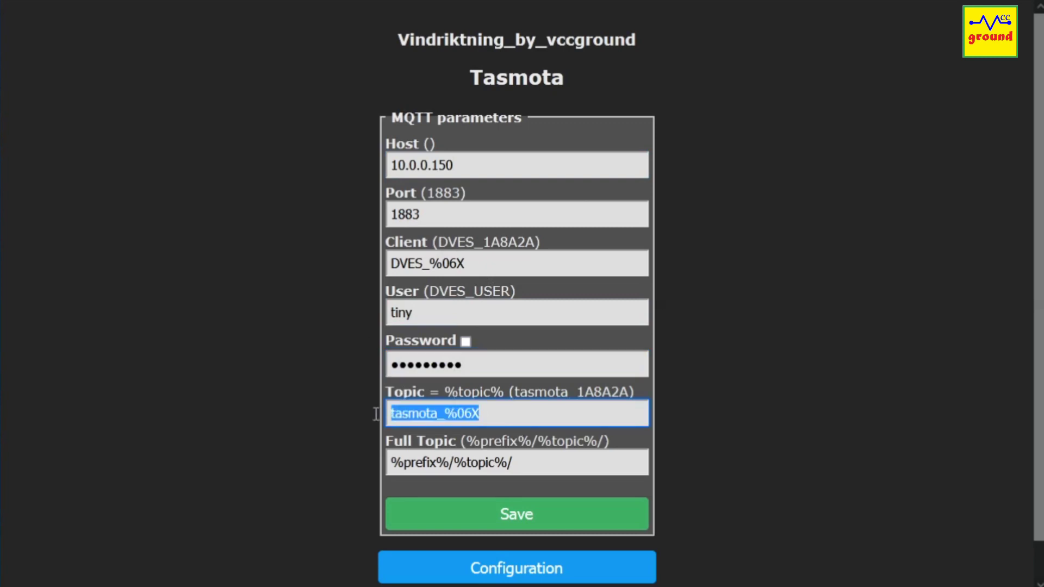
type("vin")
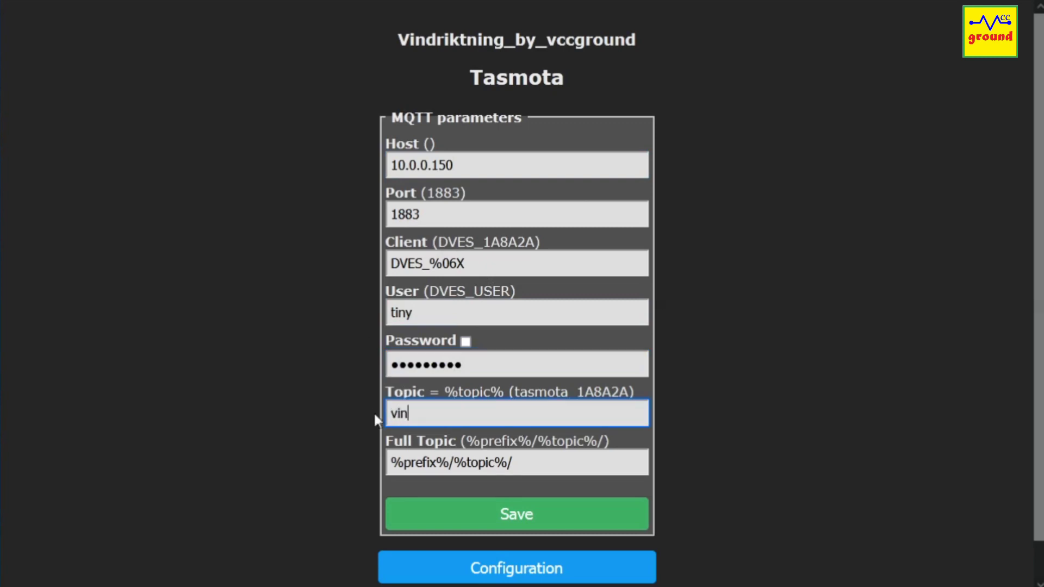
type("driktning1")
left_click(533, 522)
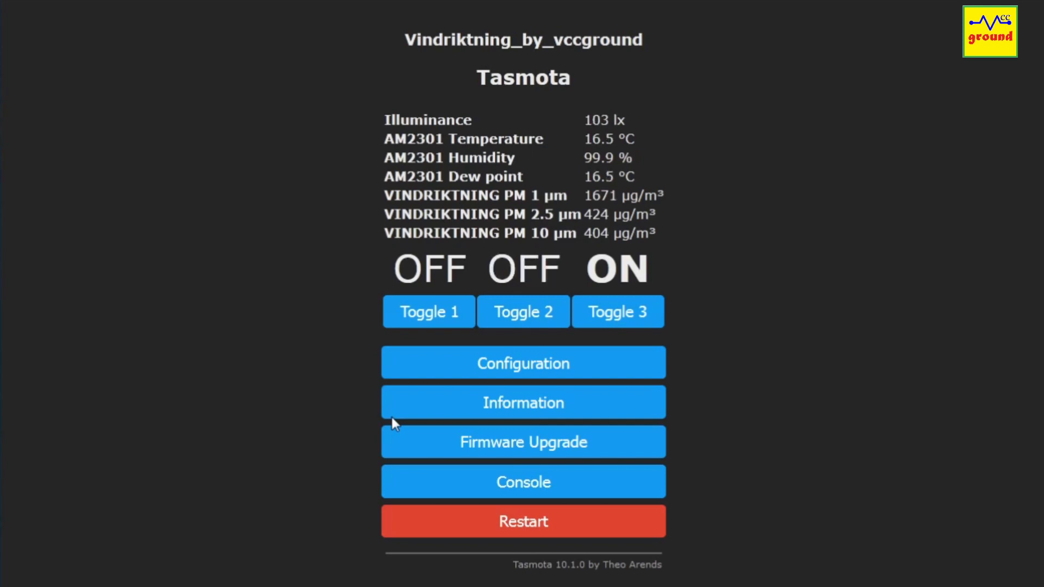
Run so19 1 in the console to enable Home Assistant discovery, then return to the main page
left_click(526, 490)
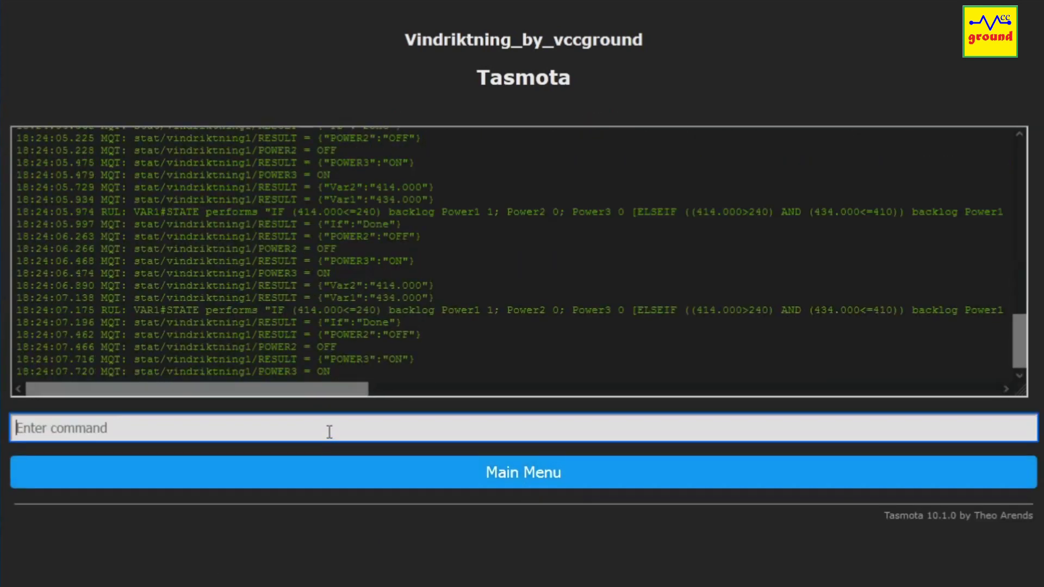
type("so19 1")
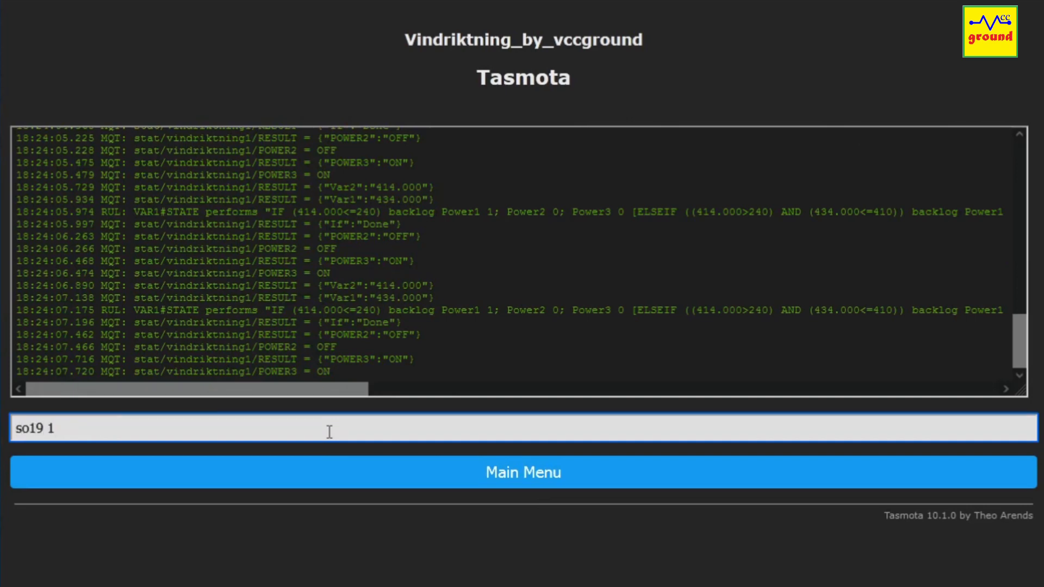
key("Return")
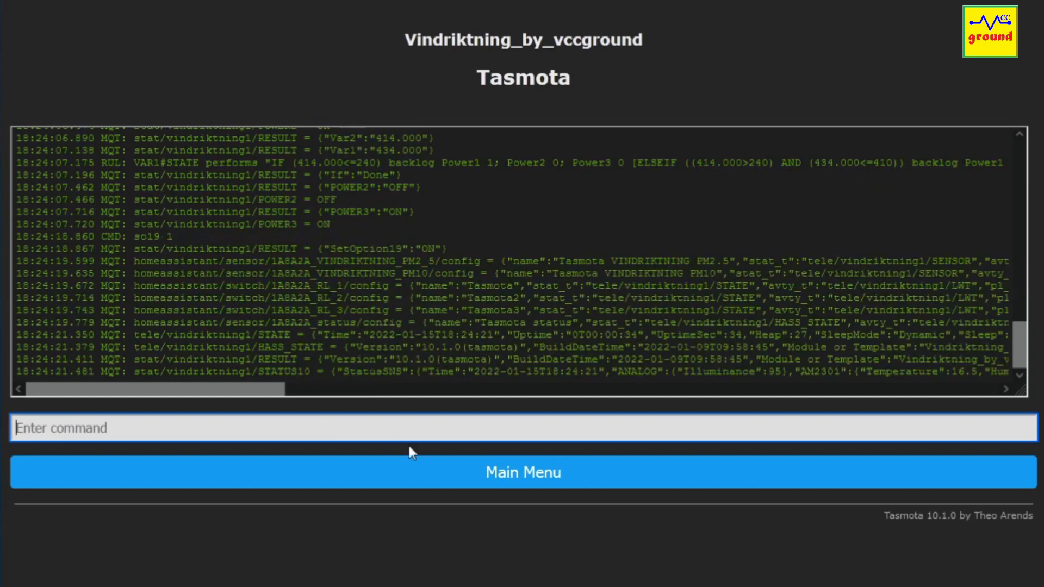
left_click(508, 483)
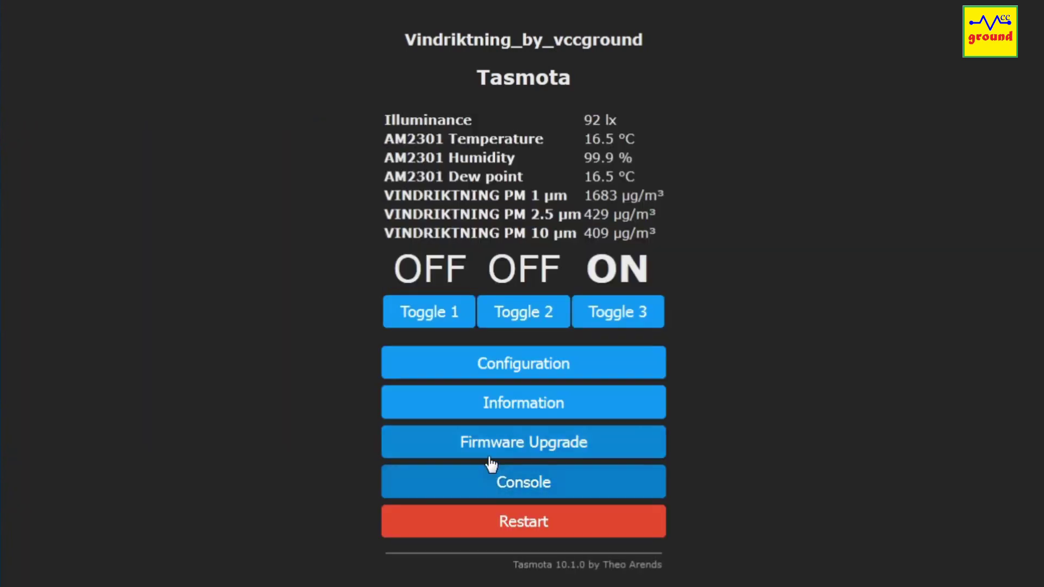